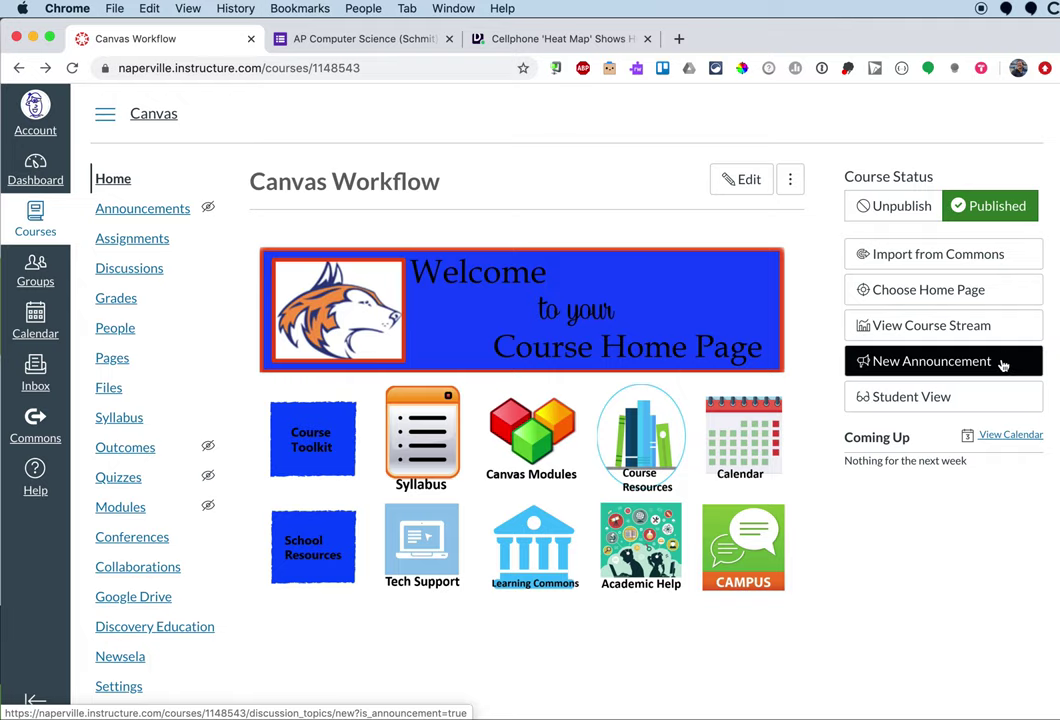
Create a new course announcement titled 'Lesson for Tuesday, April 7th', leaving the body empty
click(1000, 364)
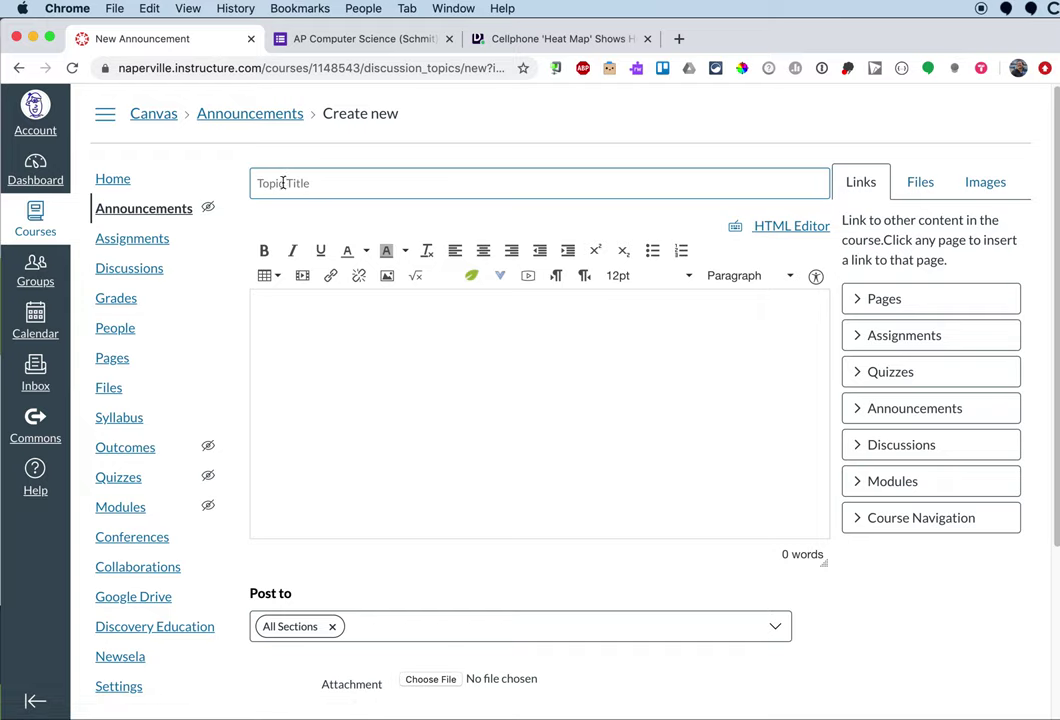
text(Tuesday)
text(, April )
text(Lesson)
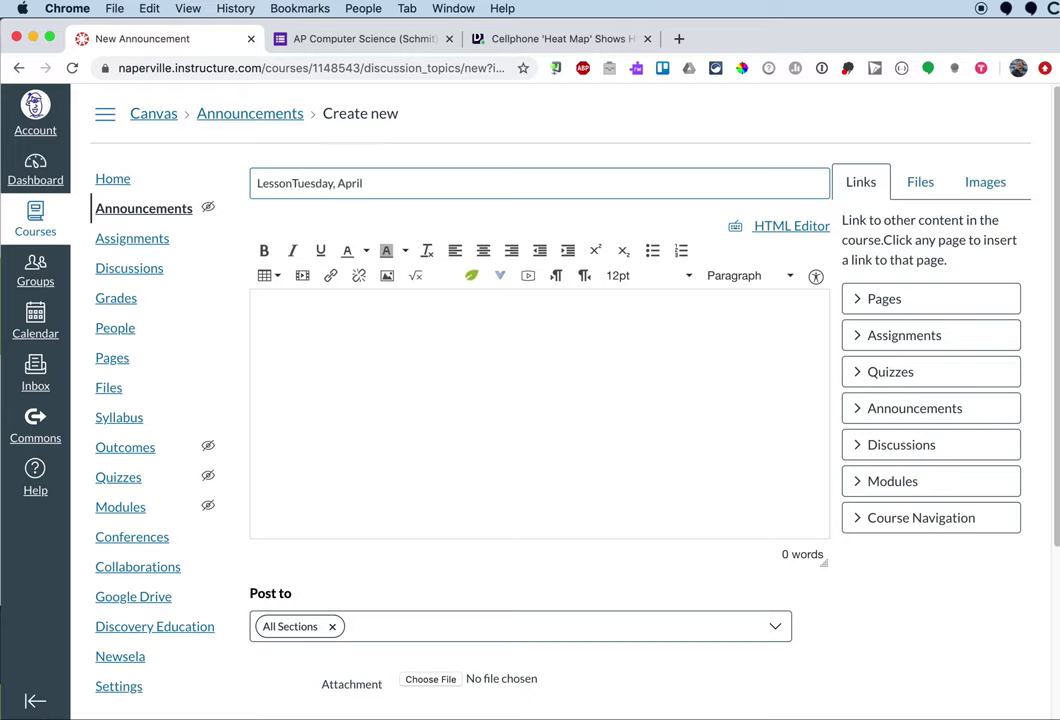
text( for )
text(7th)
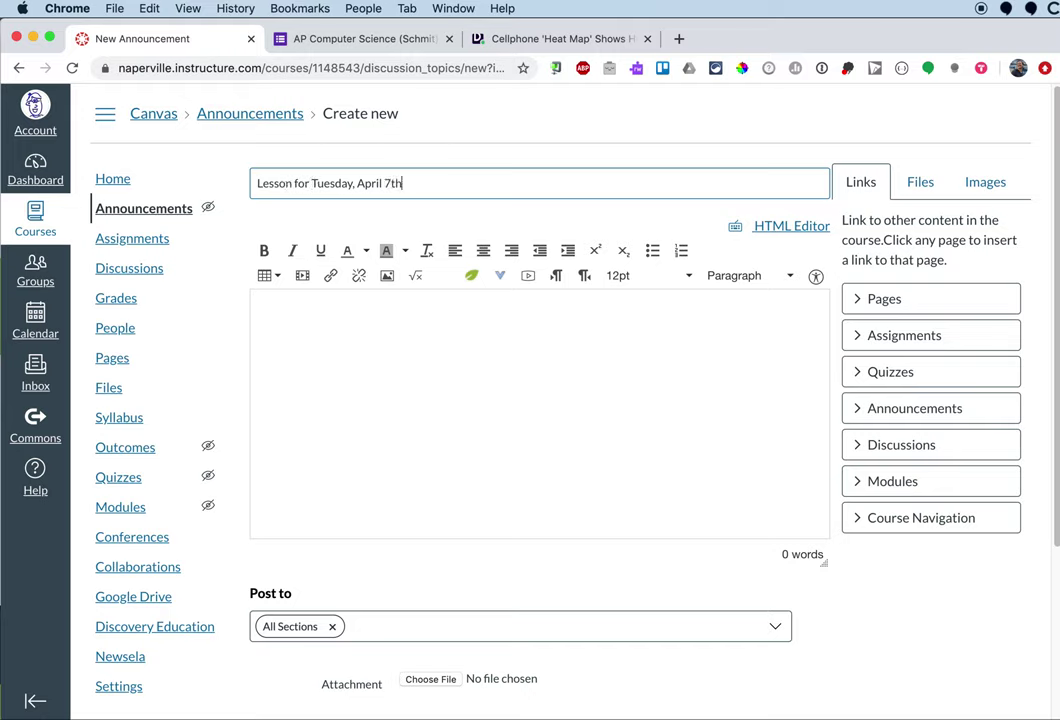
click(367, 300)
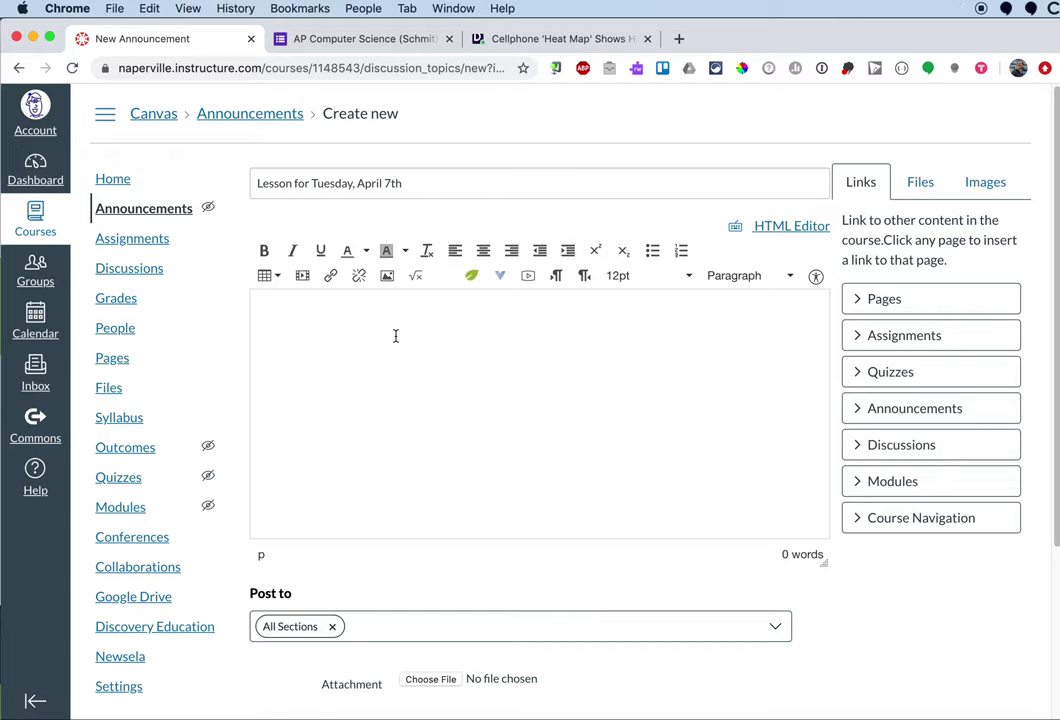
Write 'Welcome back!' and 'Today's tasks focus on digital privacy' as the opening lines
text(Welcome back!)
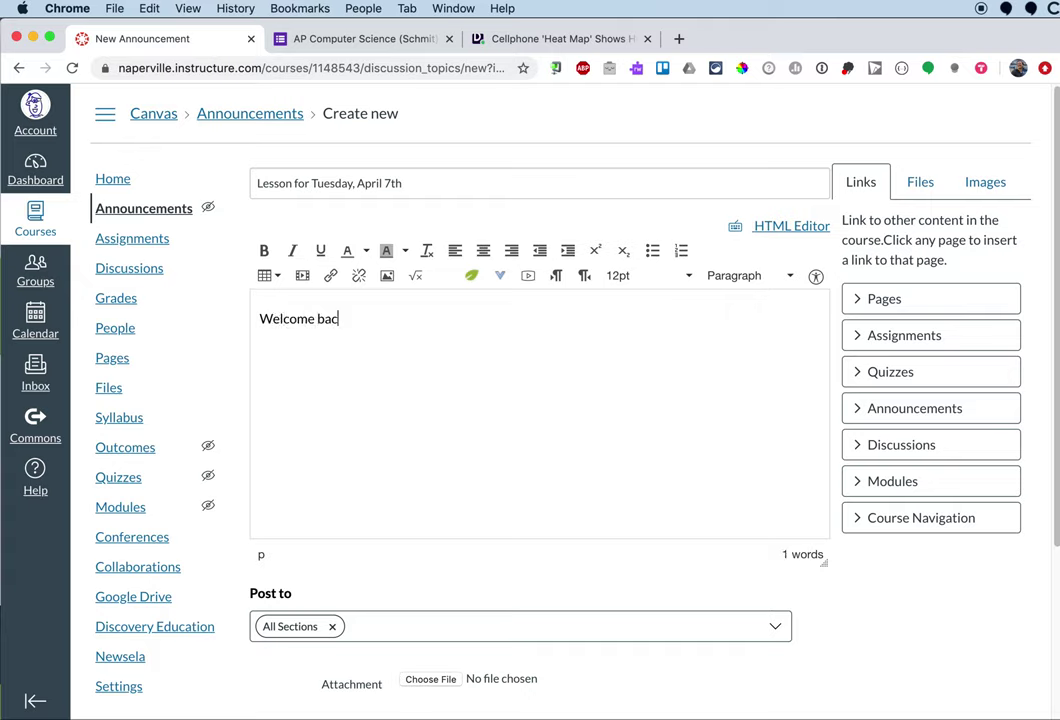
key(Return)
text(Today's tasks focus)
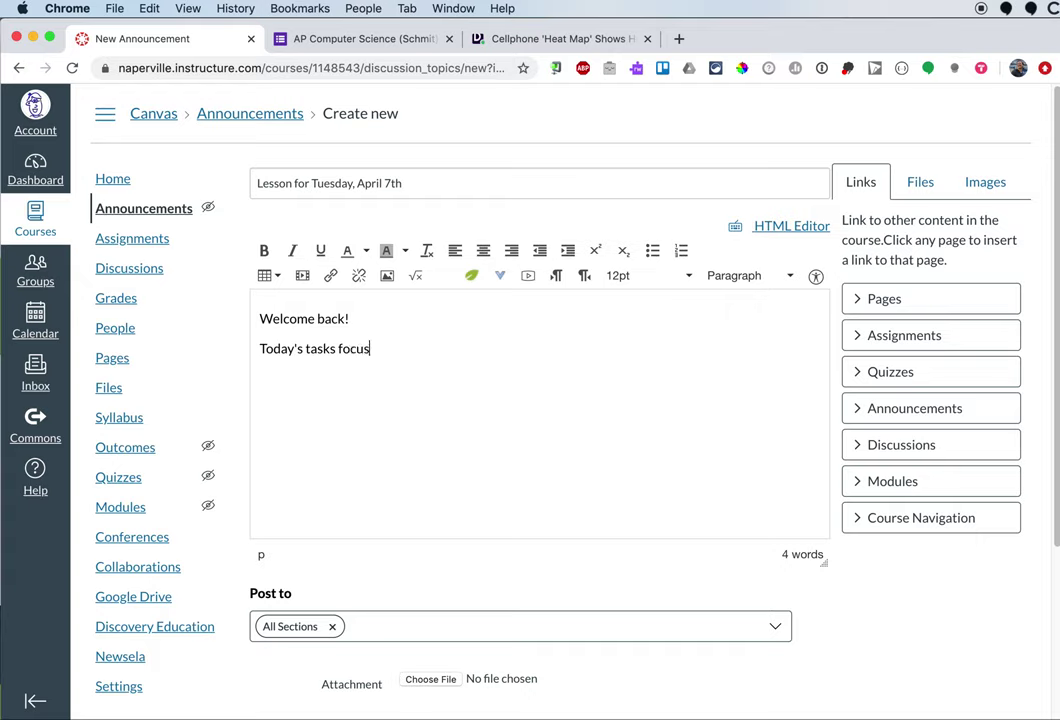
text( on digital pr)
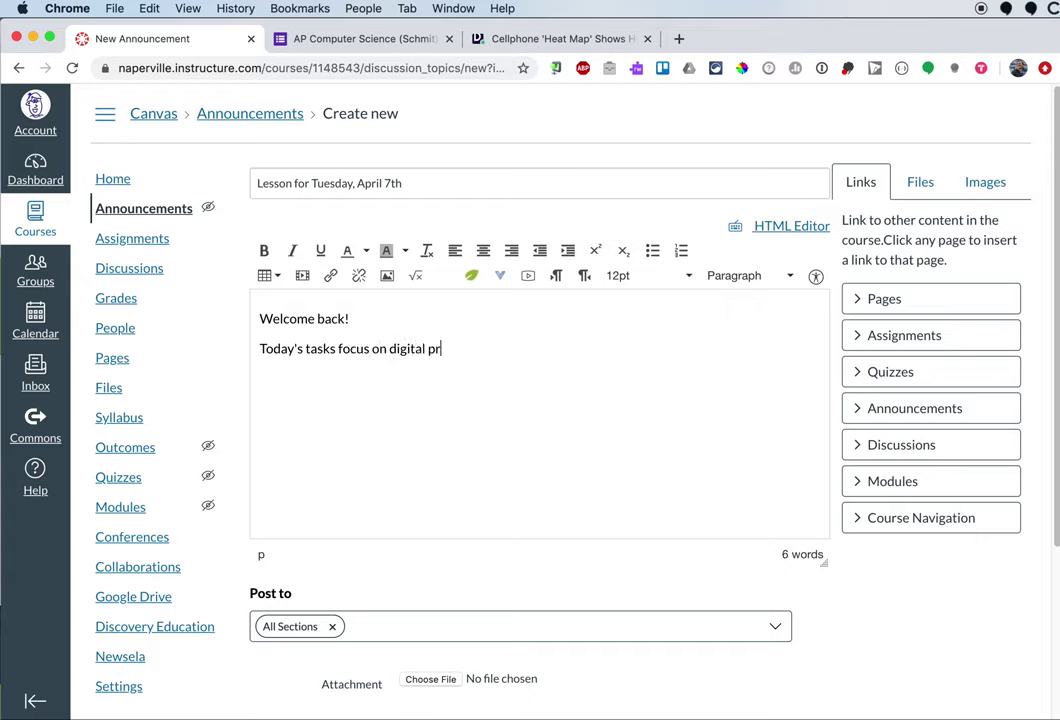
text(ivacy.)
Add numbered item '1. Complete the attendance form.', fixing typos, and select 'attendance form'
click(682, 252)
text(Complete )
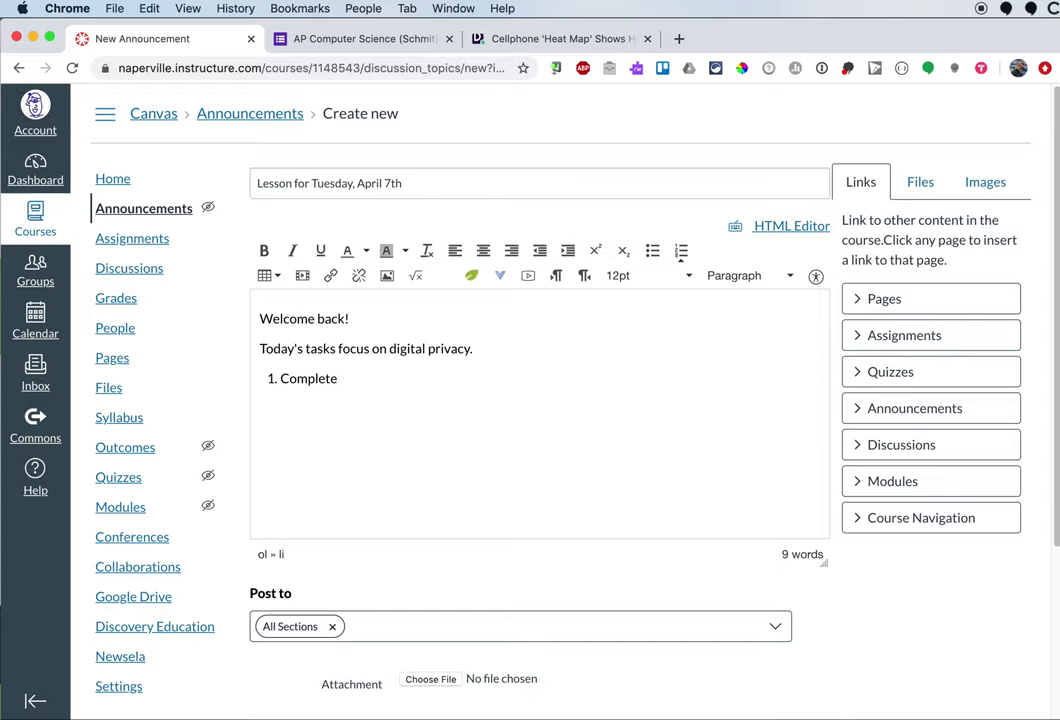
text(the attedance form.)
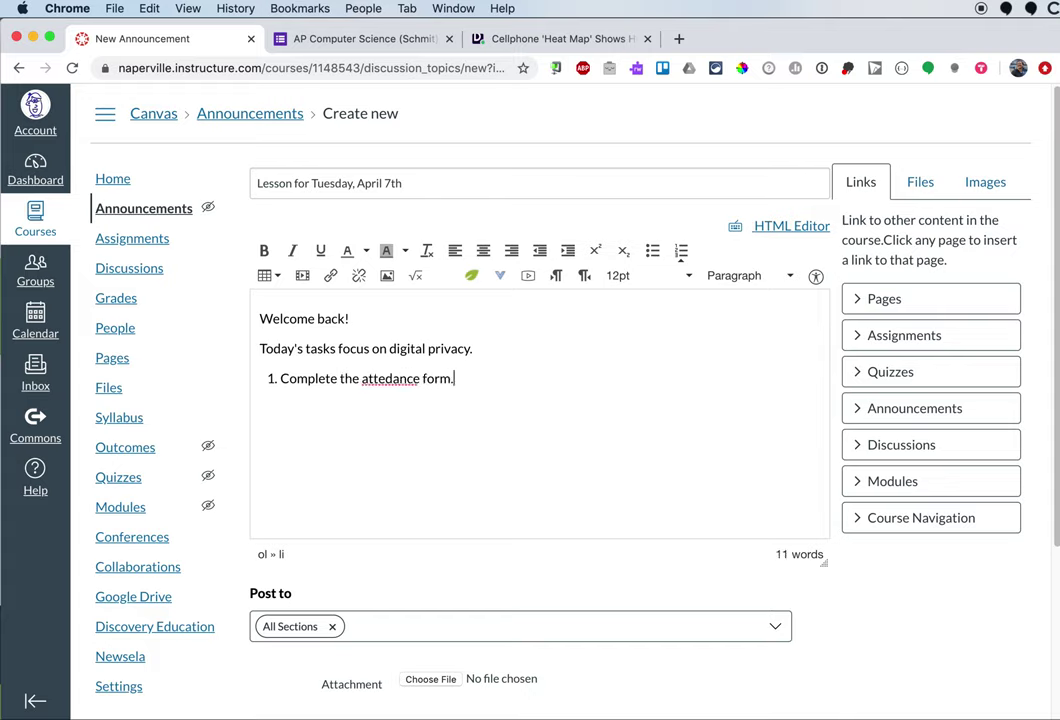
key(alt+Delete)
text(attend)
key(BackSpace)
key(BackSpace)
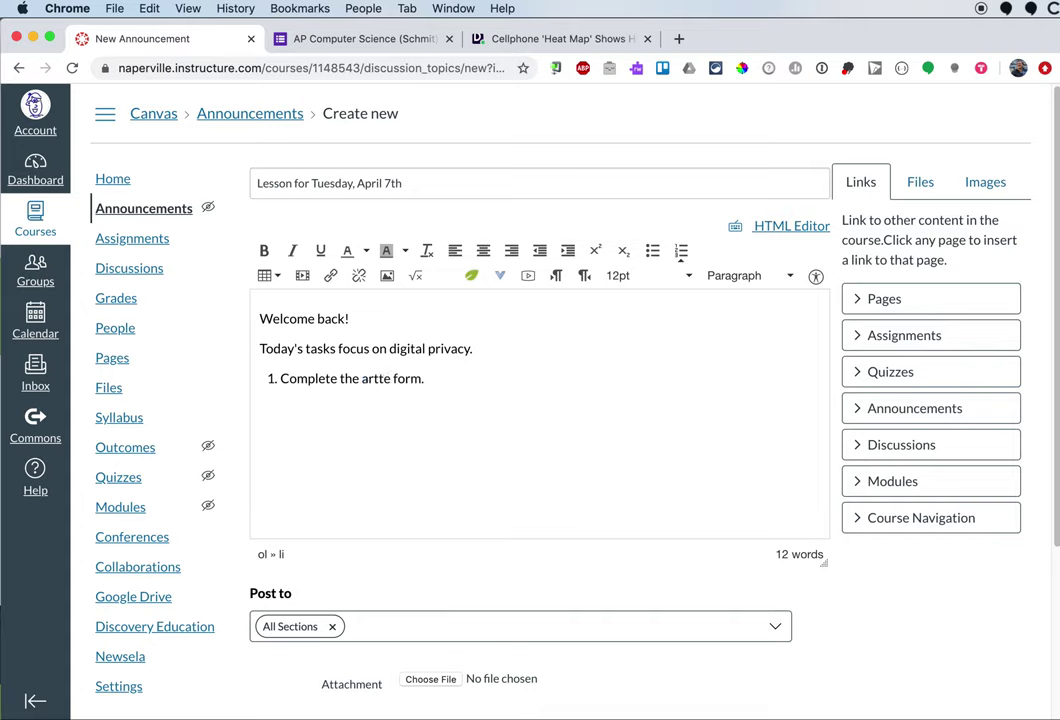
key(BackSpace)
key(BackSpace)
key(BackSpace)
text(ttendance)
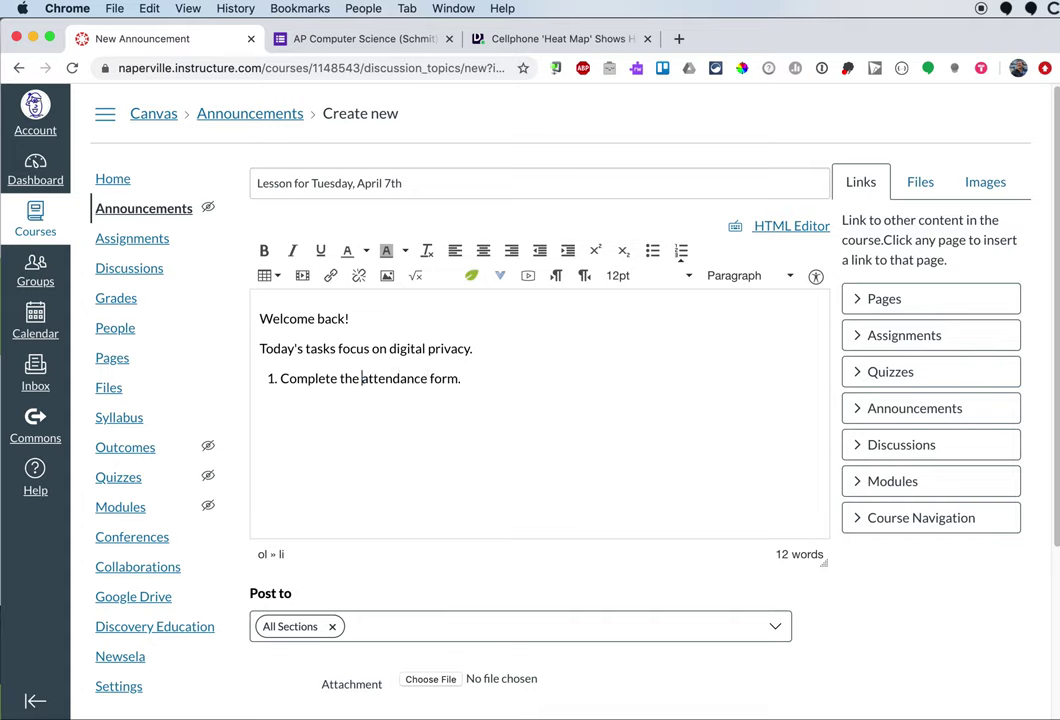
key(shift+alt+Right)
key(shift+alt+Right)
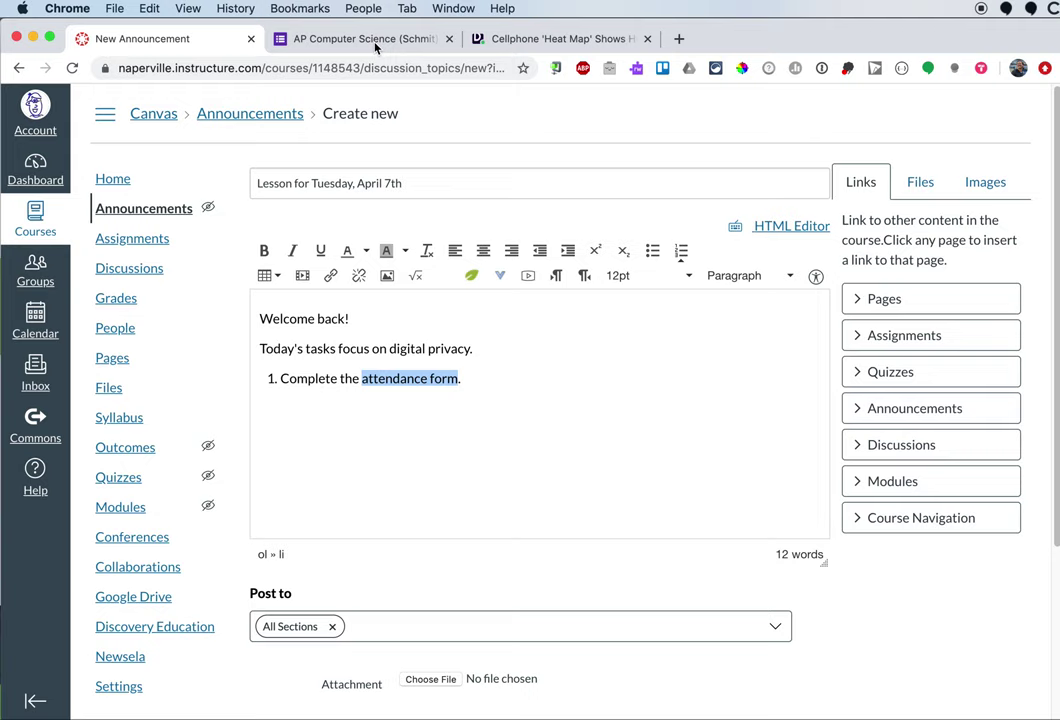
Copy the Google Forms attendance form's shareable link and return to the announcement draft
click(375, 42)
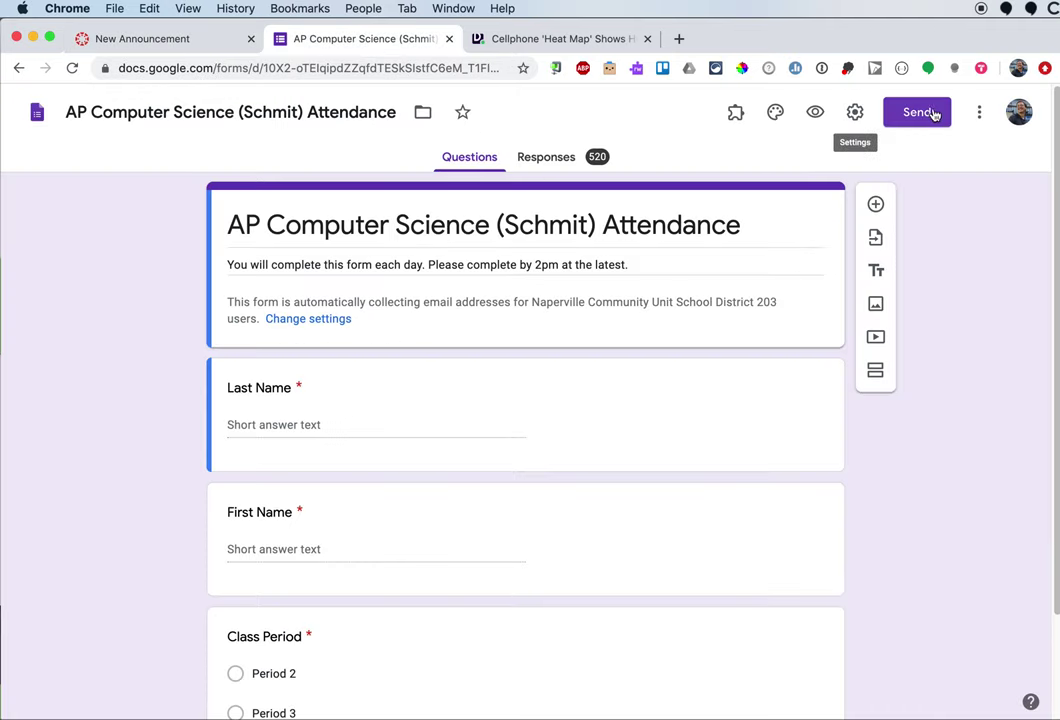
click(918, 113)
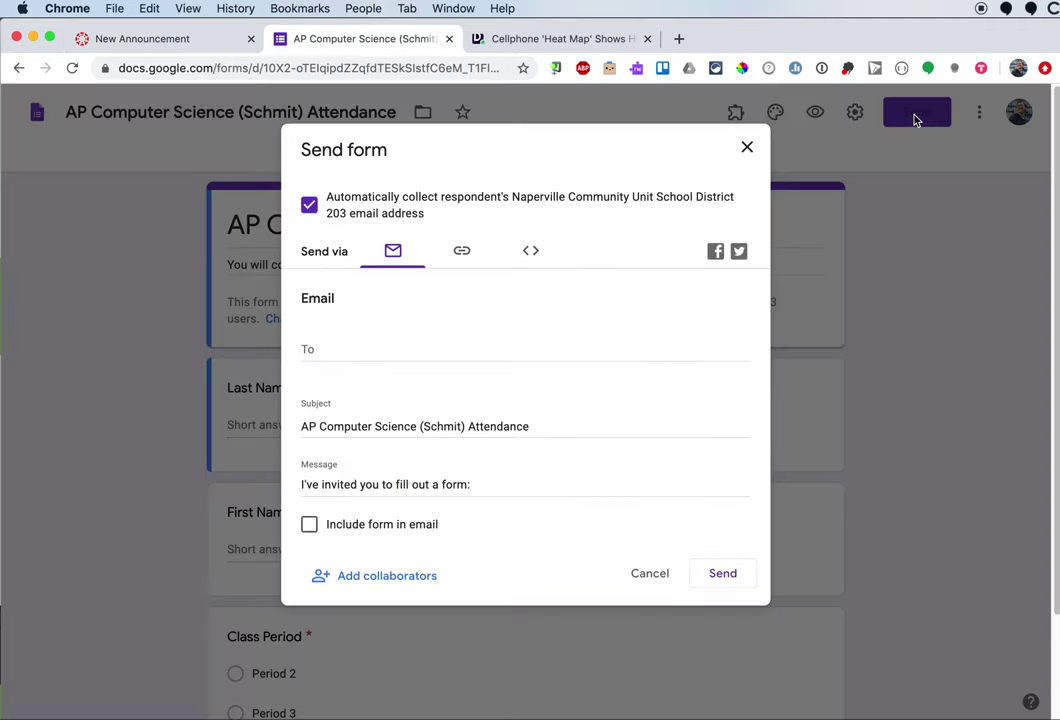
click(462, 251)
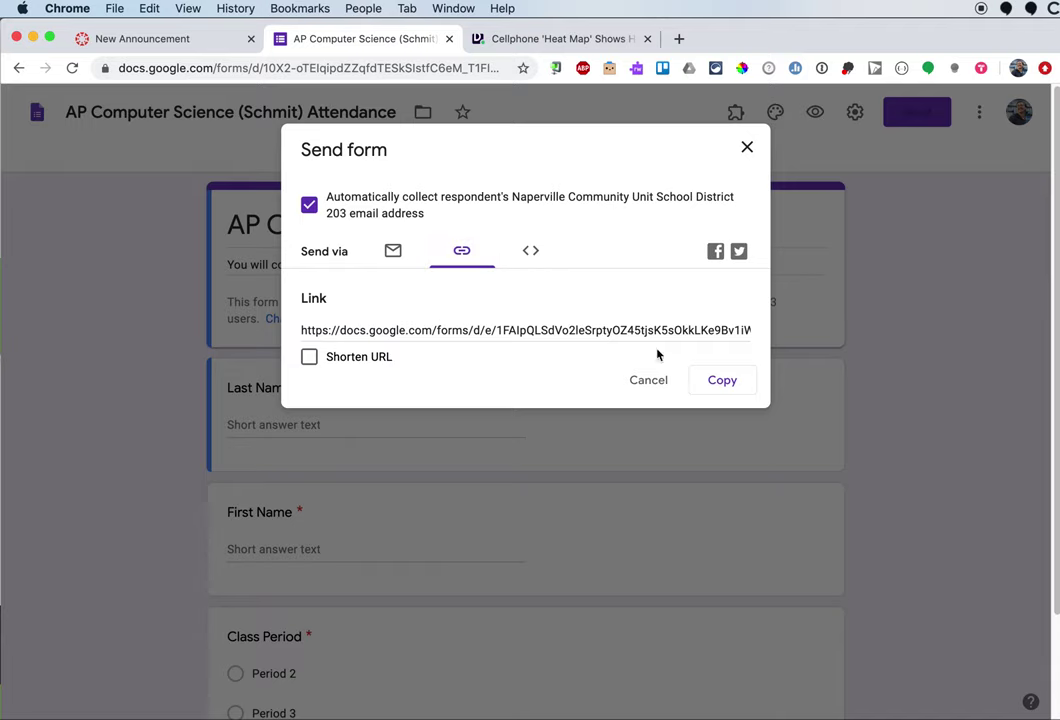
click(724, 384)
click(745, 150)
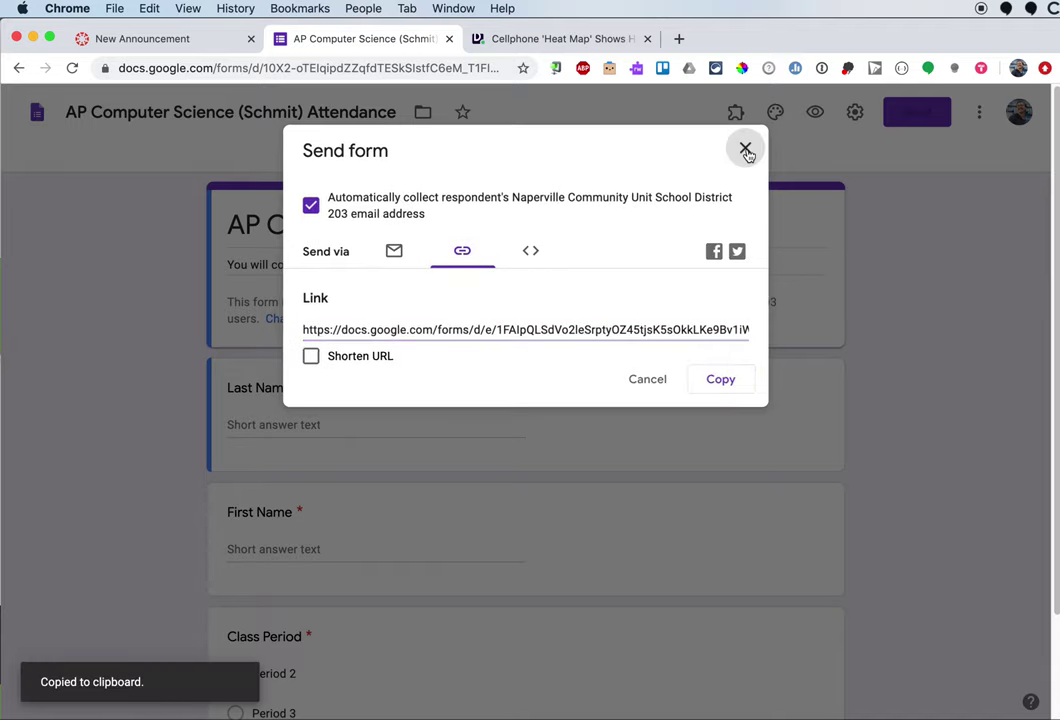
click(205, 45)
Link the words 'attendance form' to the copied Google Form URL
click(419, 433)
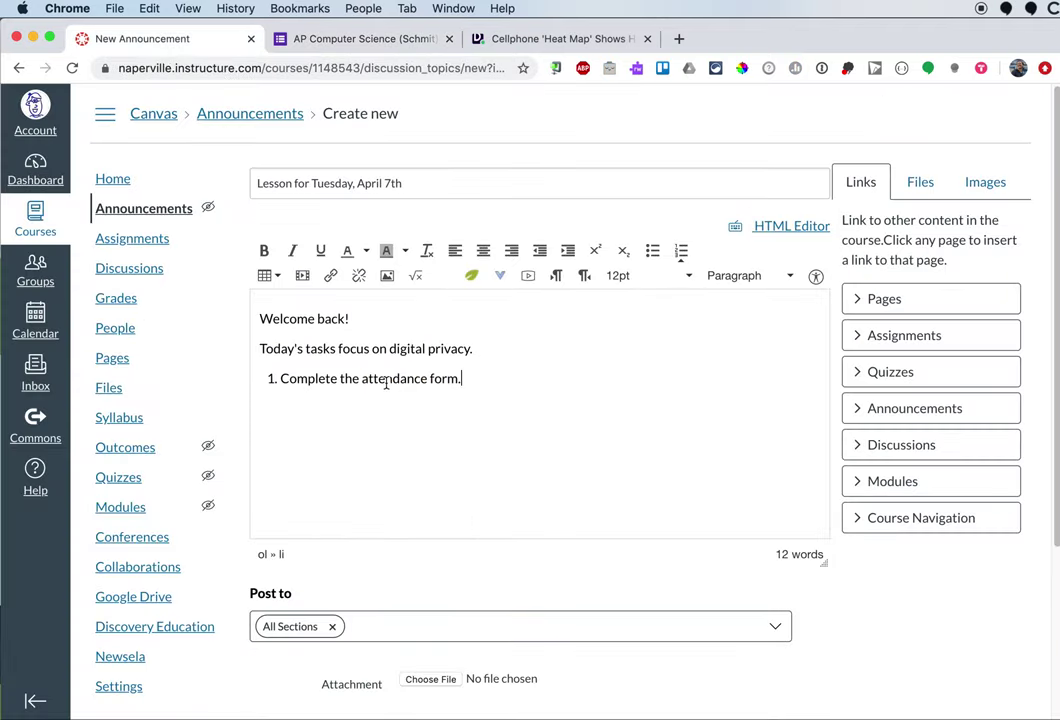
drag(362, 378, 459, 378)
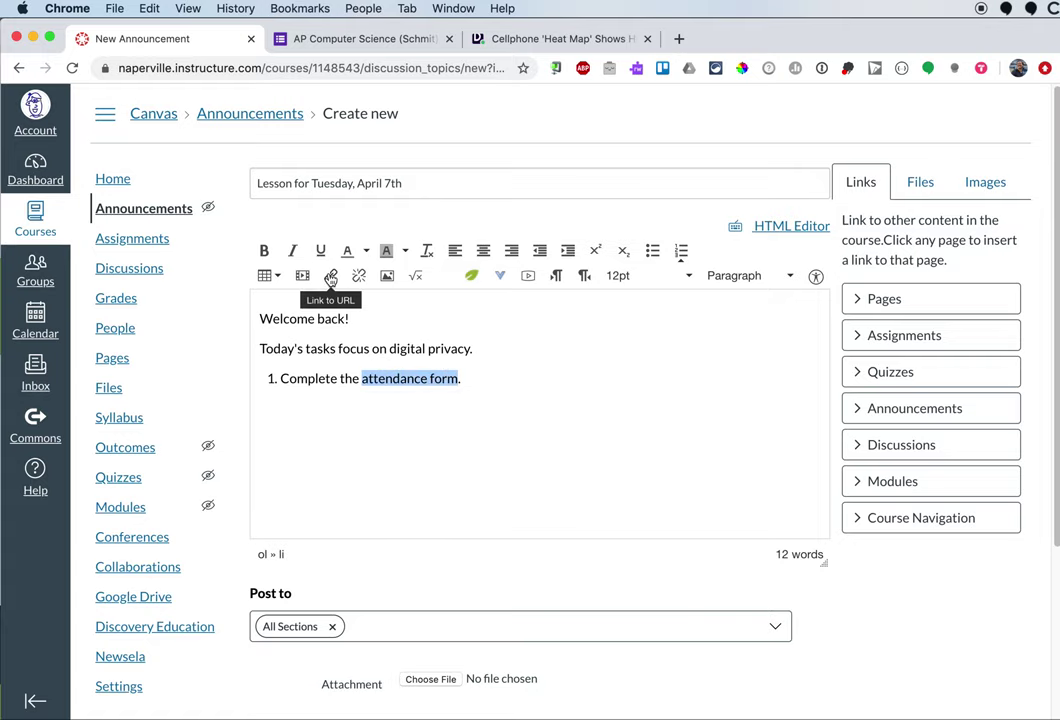
click(331, 277)
key(super+v)
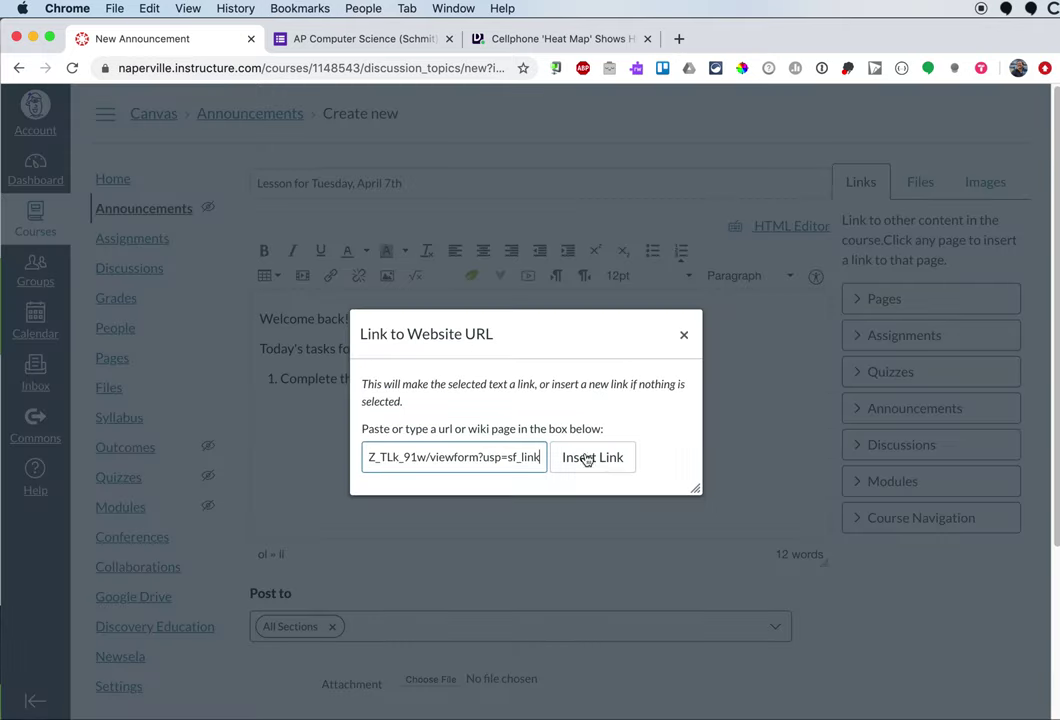
click(593, 459)
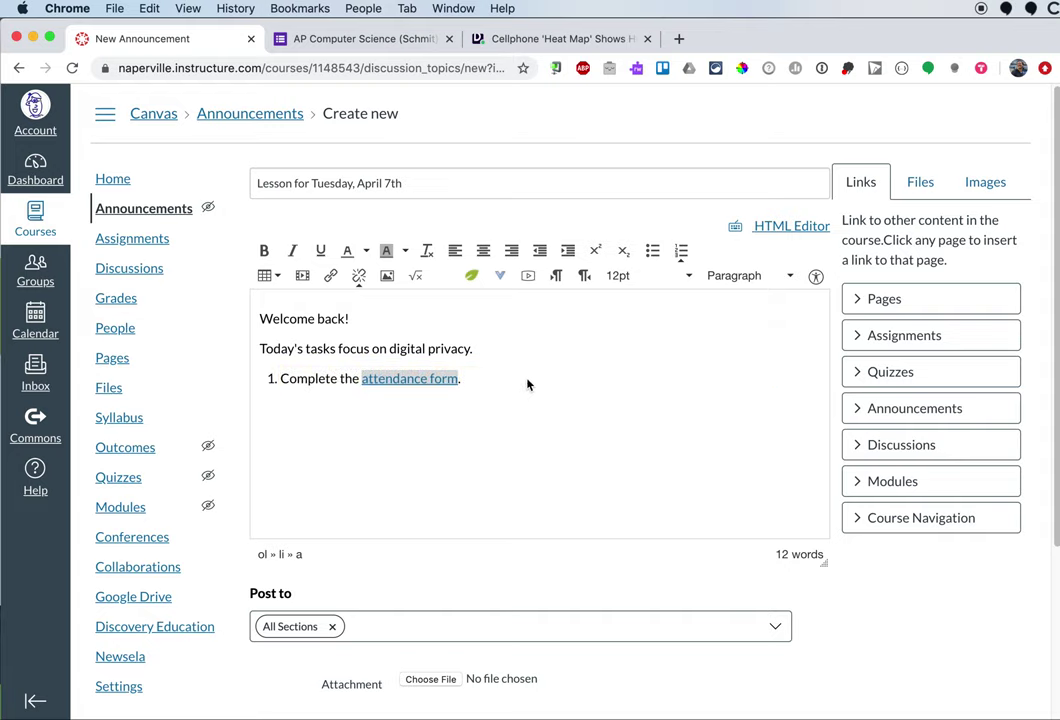
click(490, 377)
Add item 2: 'Read this article about using cell phone data to create heat maps of spring break travelers.'
click(366, 379)
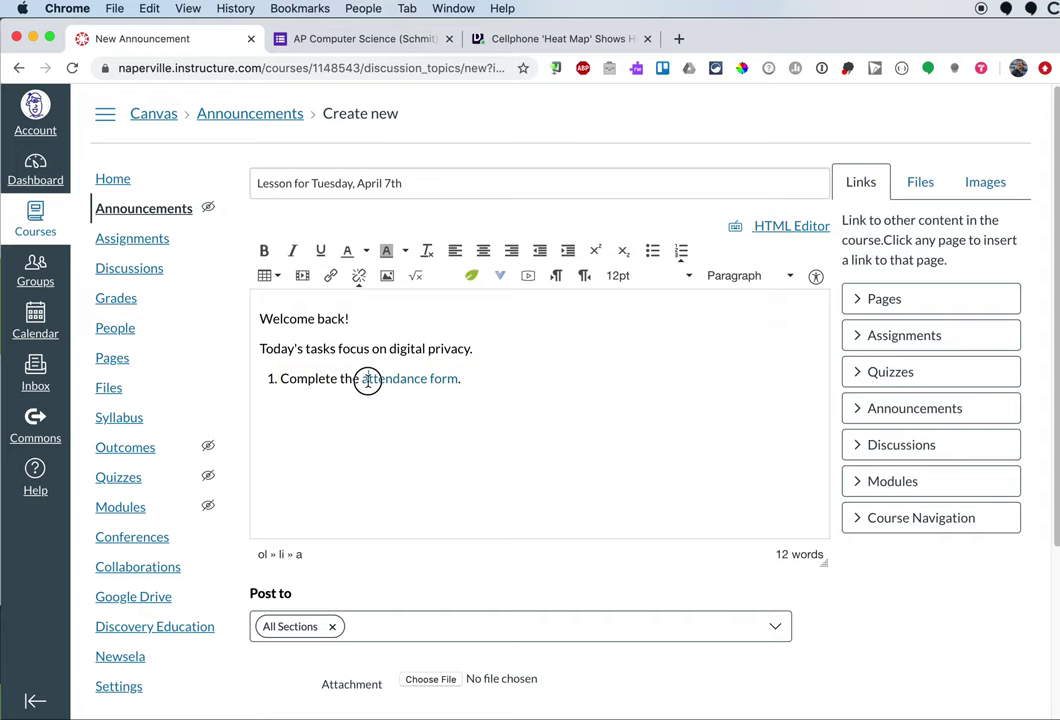
key(Return)
text(Read this)
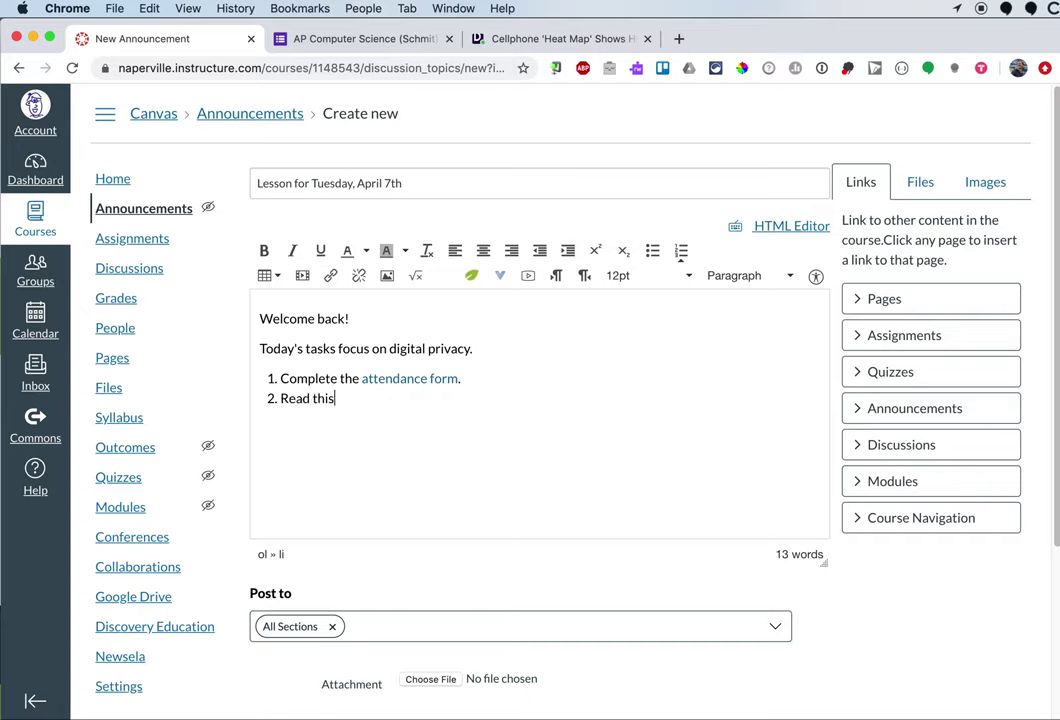
text( article about usingn cell)
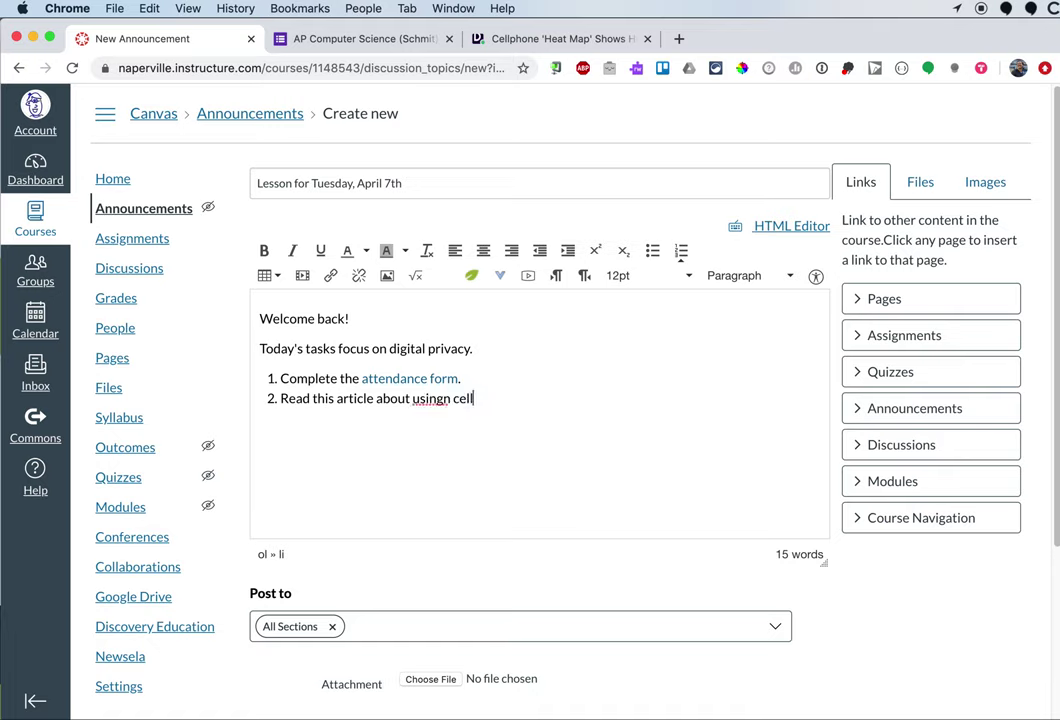
key(alt+shift+Left)
key(alt+shift+Left)
text(using cell phone data to create heat )
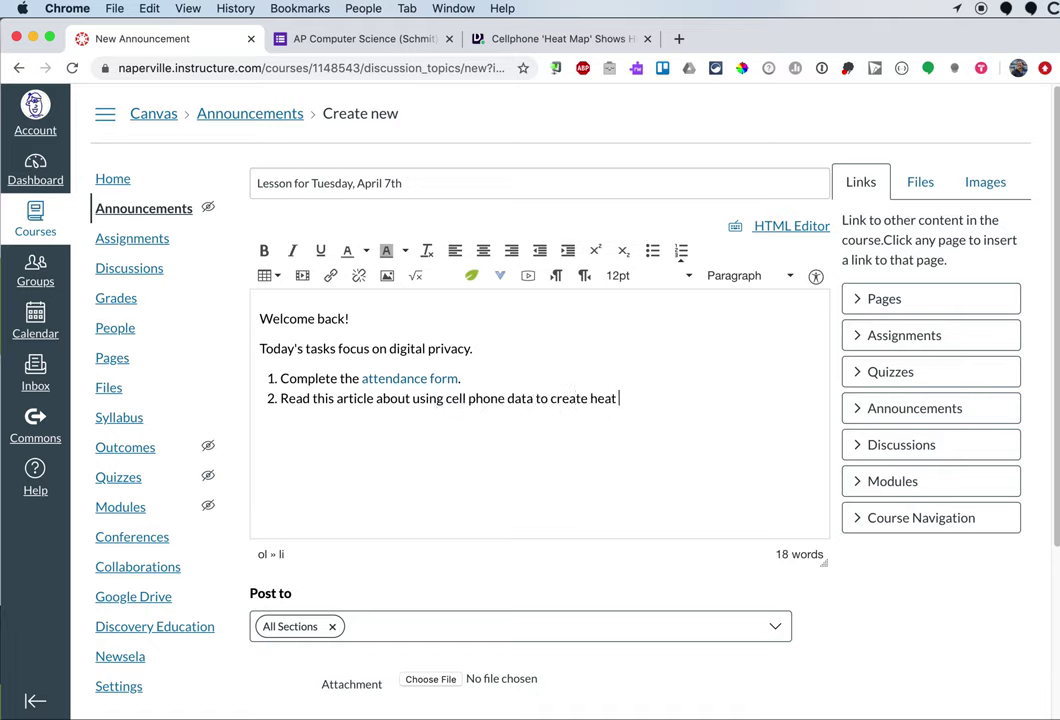
text(maps of spring break traveler)
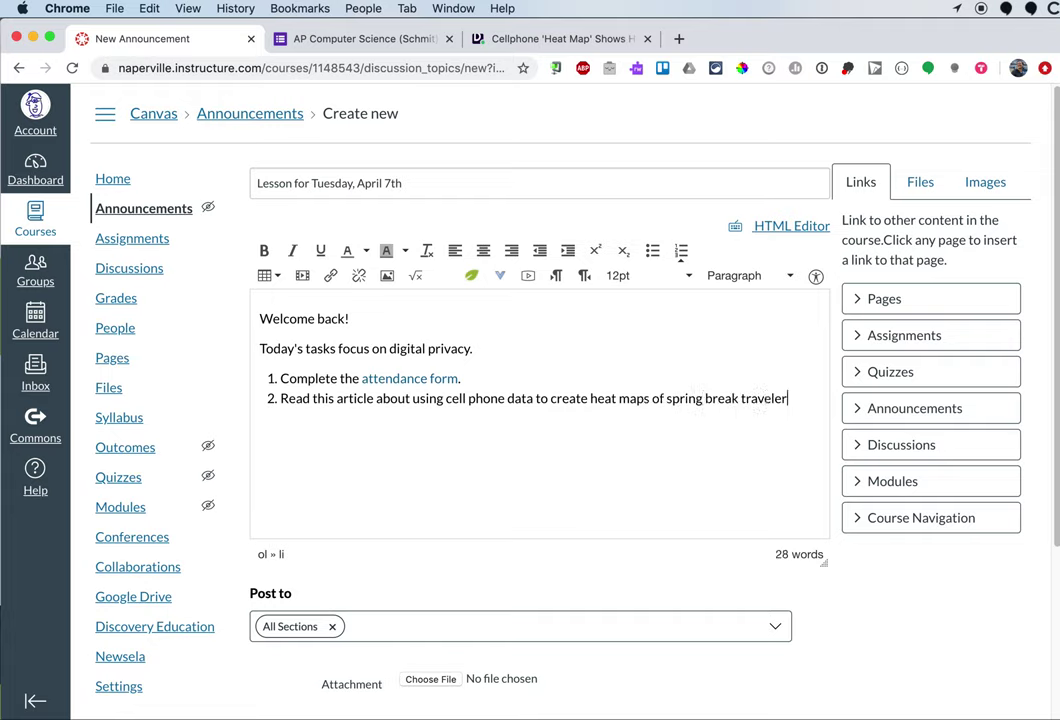
text(s.)
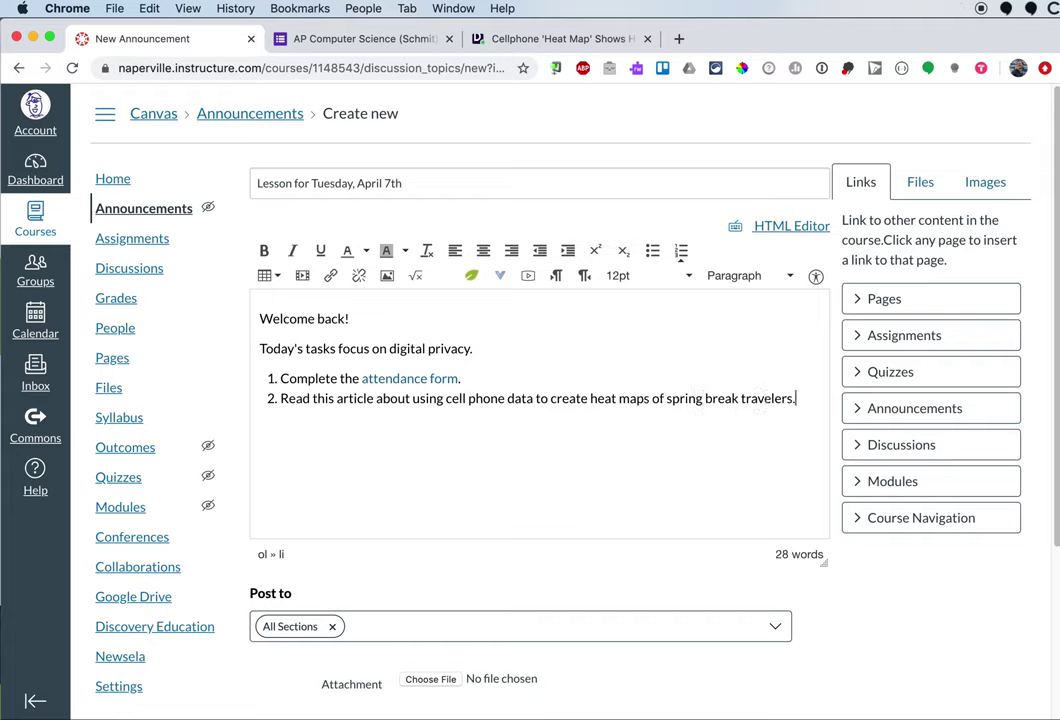
Copy the Daily Dot heat map article's web address
click(528, 46)
click(459, 69)
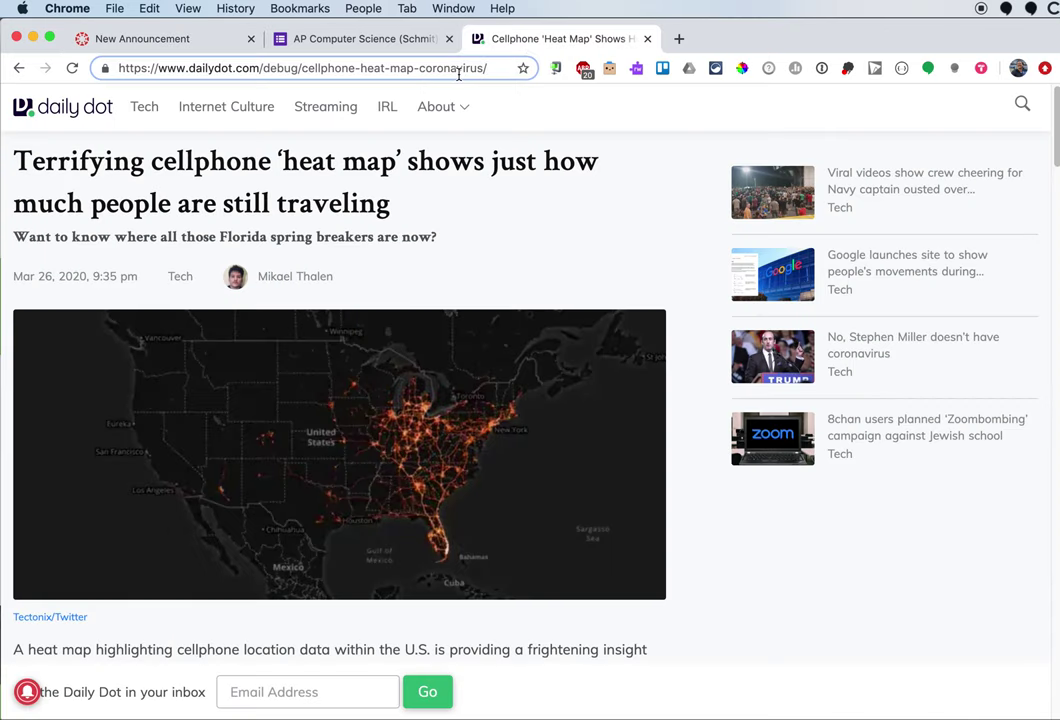
double_click(459, 69)
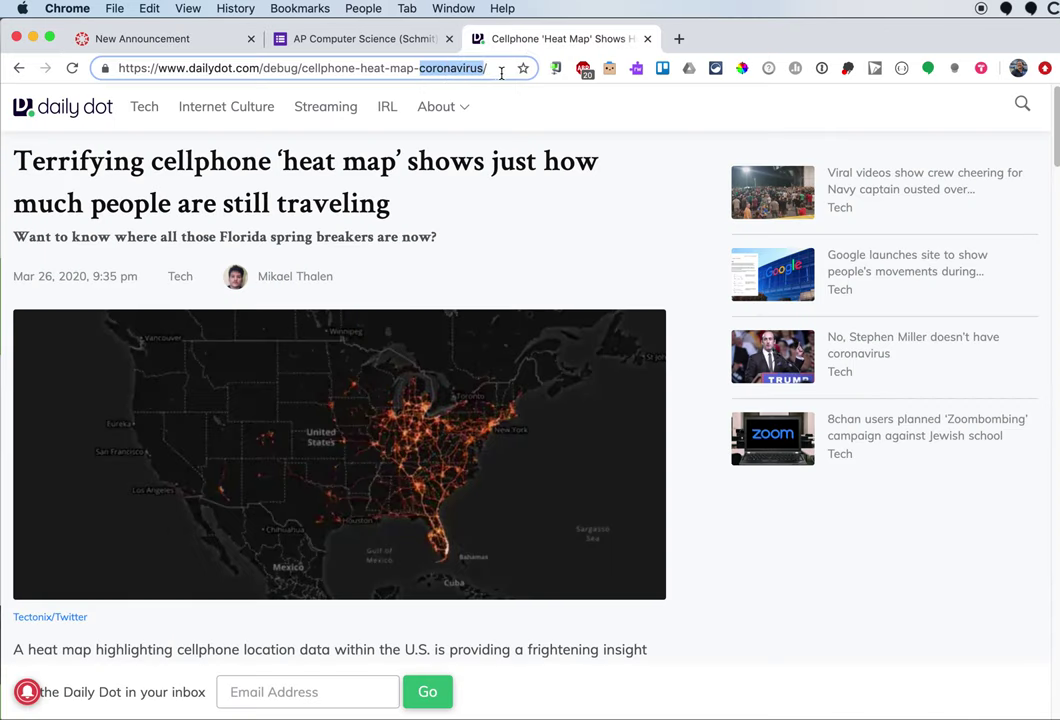
triple_click(317, 69)
click(149, 8)
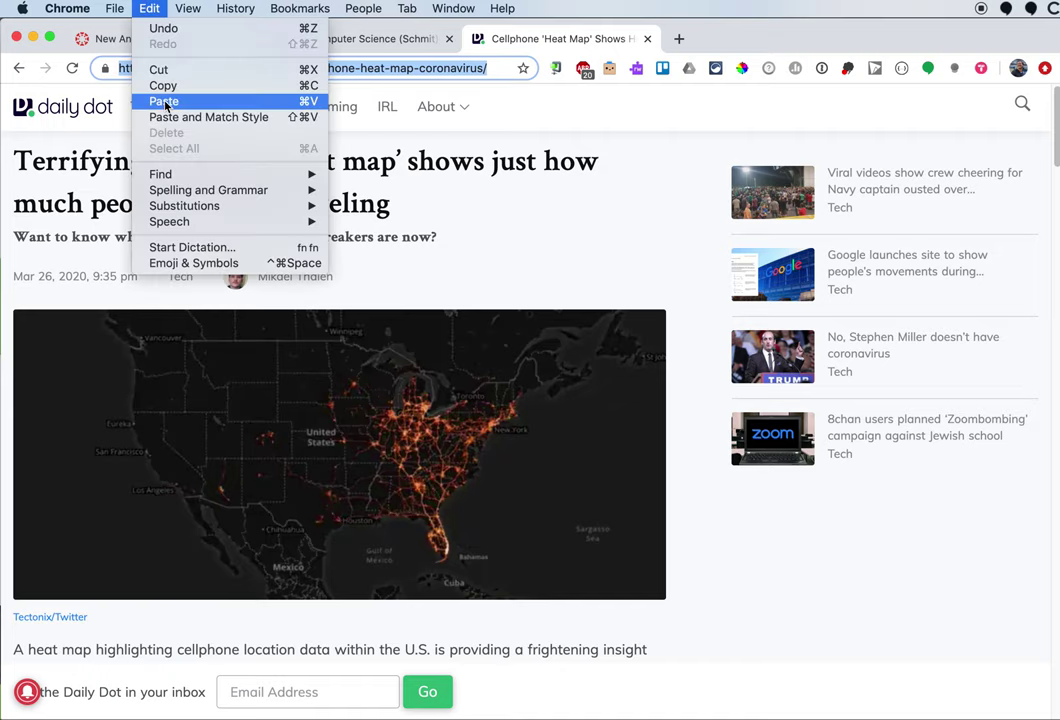
click(160, 86)
click(112, 39)
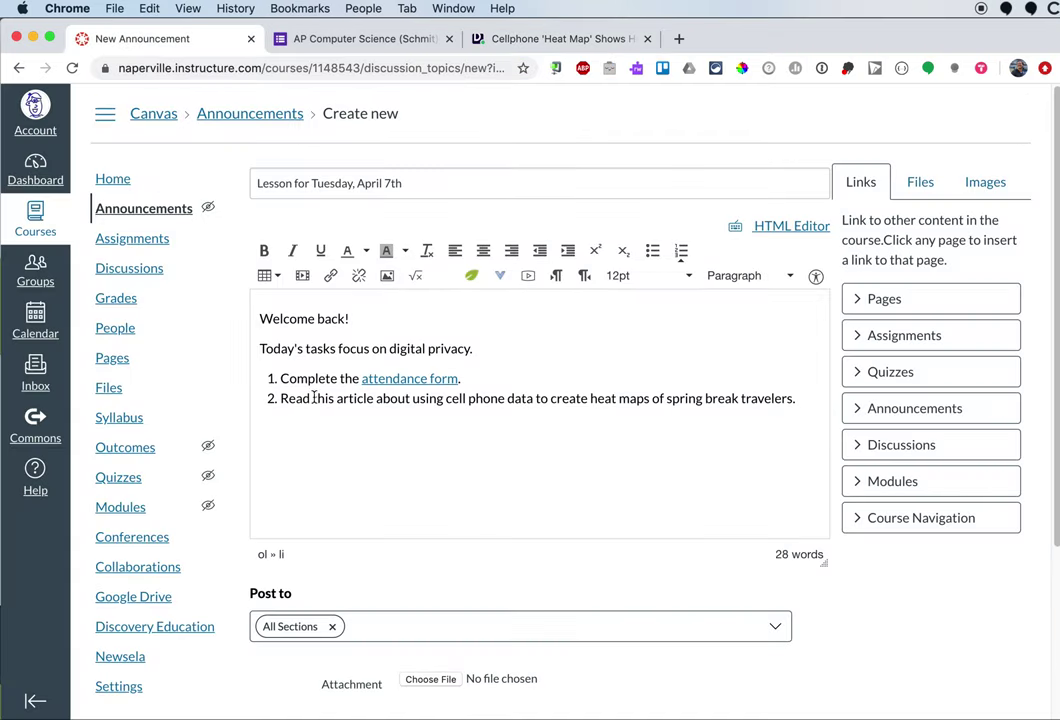
Link 'this article' to the Daily Dot article URL and start an empty item 3
drag(314, 398, 373, 398)
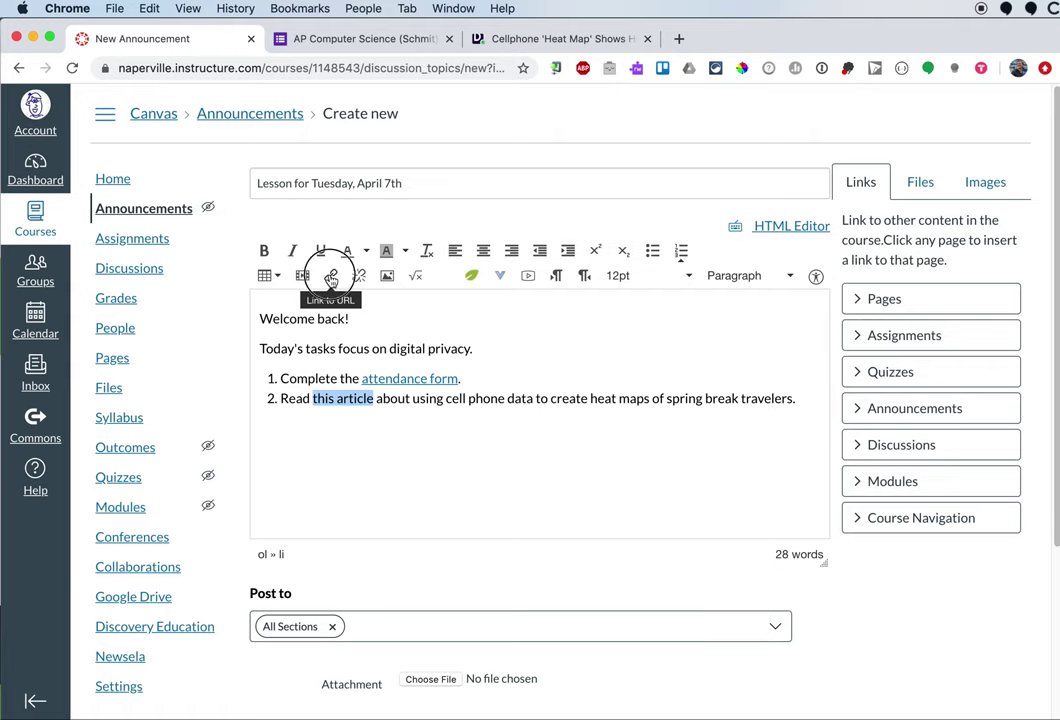
click(331, 277)
key(ctrl+v)
click(591, 459)
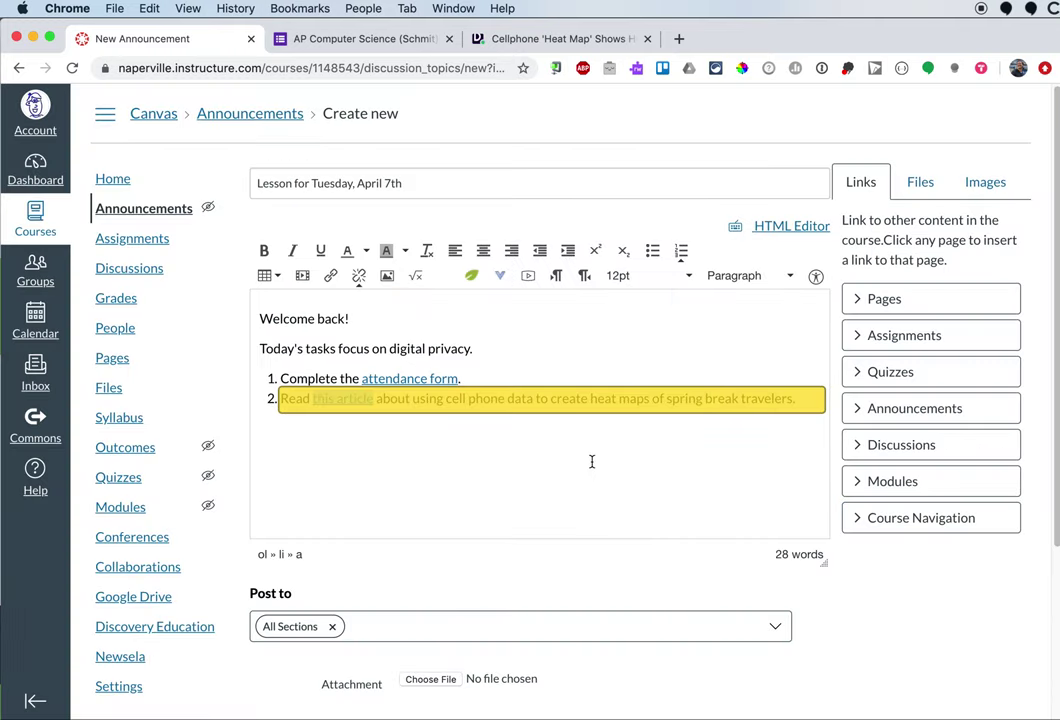
key(super+Right)
key(Return)
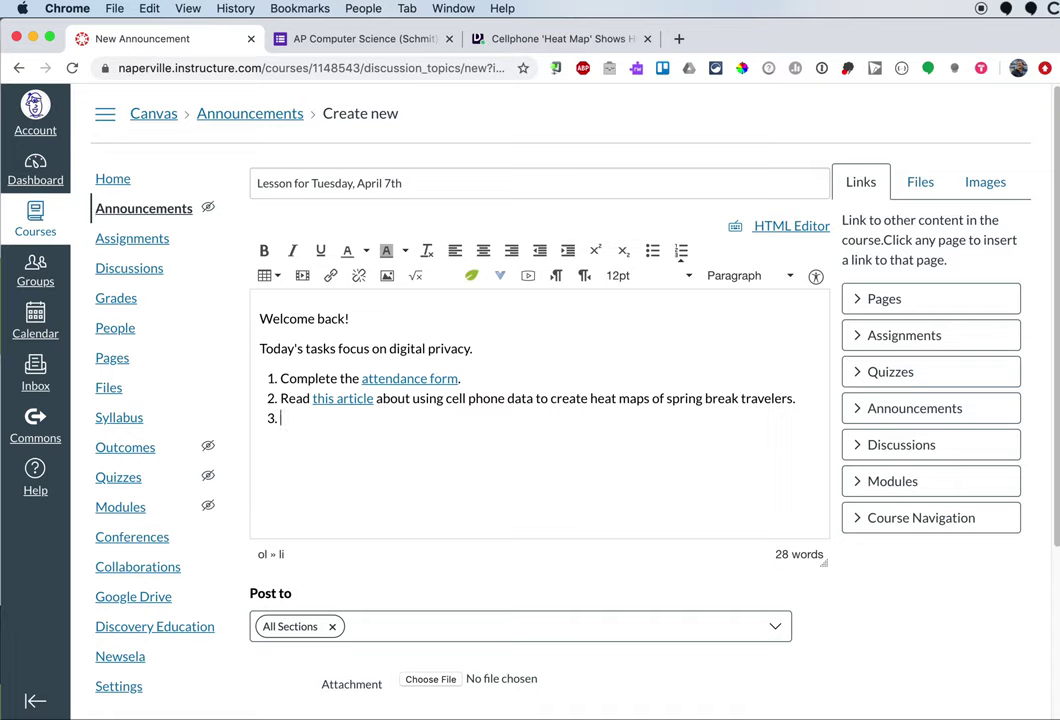
Write item 3 about anonymous data reconnected to individuals, asking students to post in our discussion
text(The article mentions )
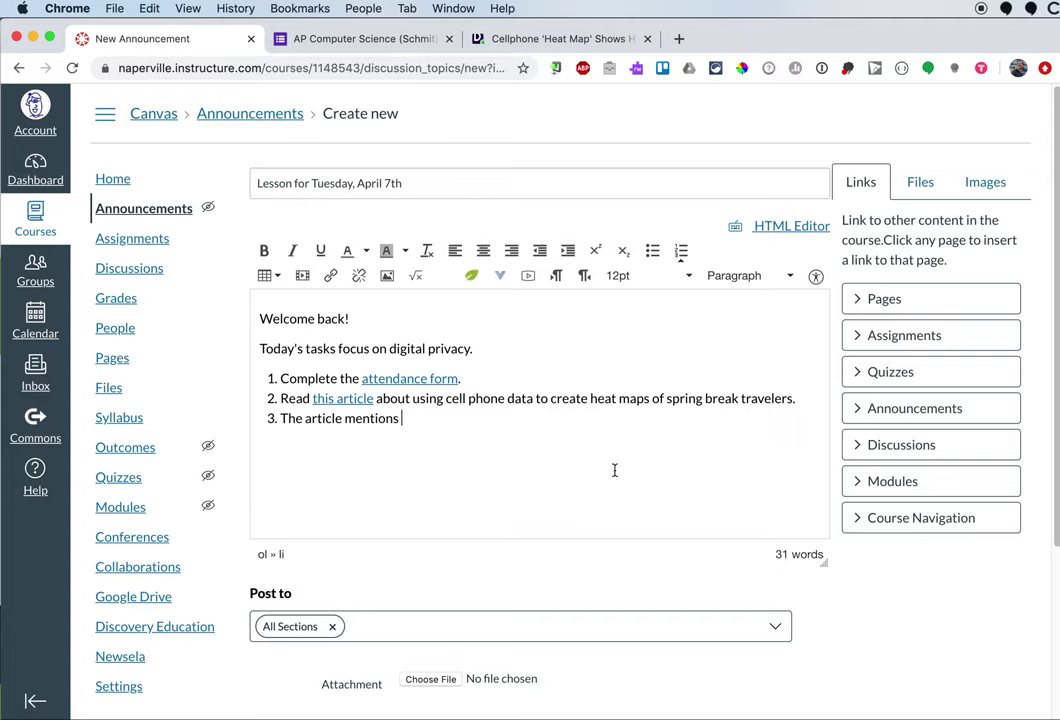
text(how the data is anonymous but)
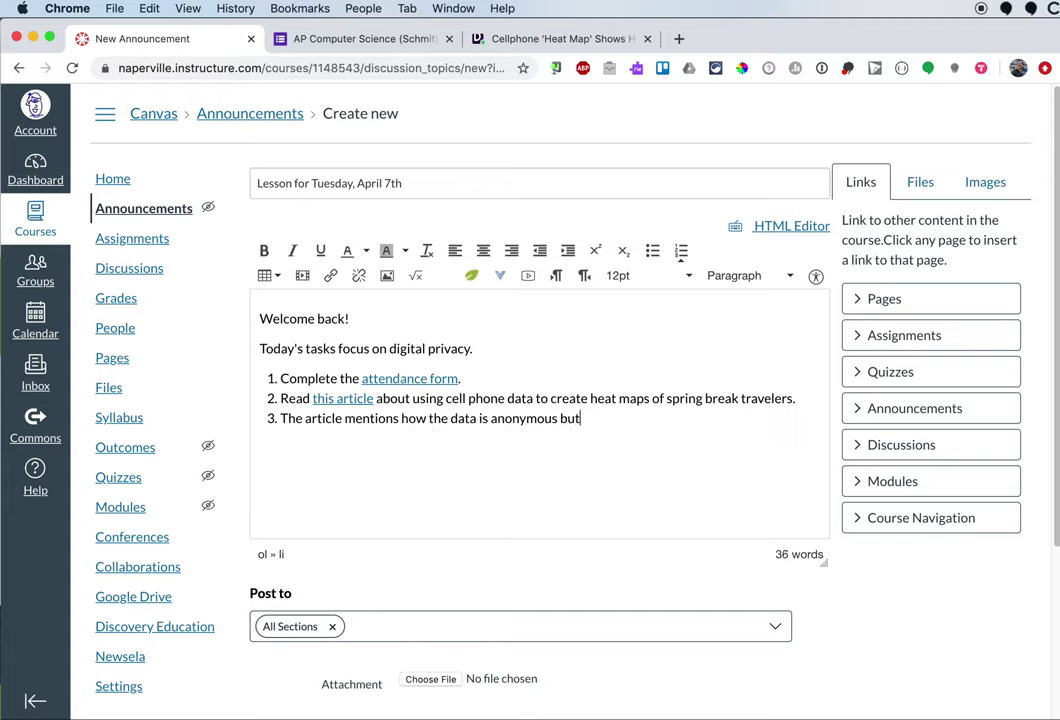
text( also mentions )
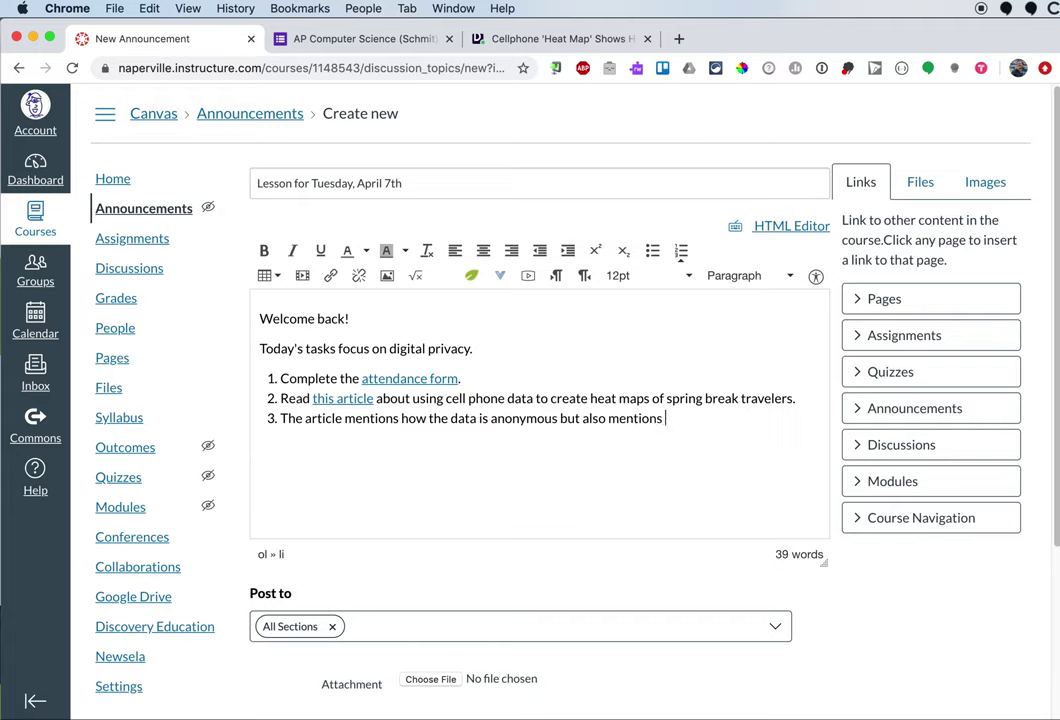
text(how anonymous)
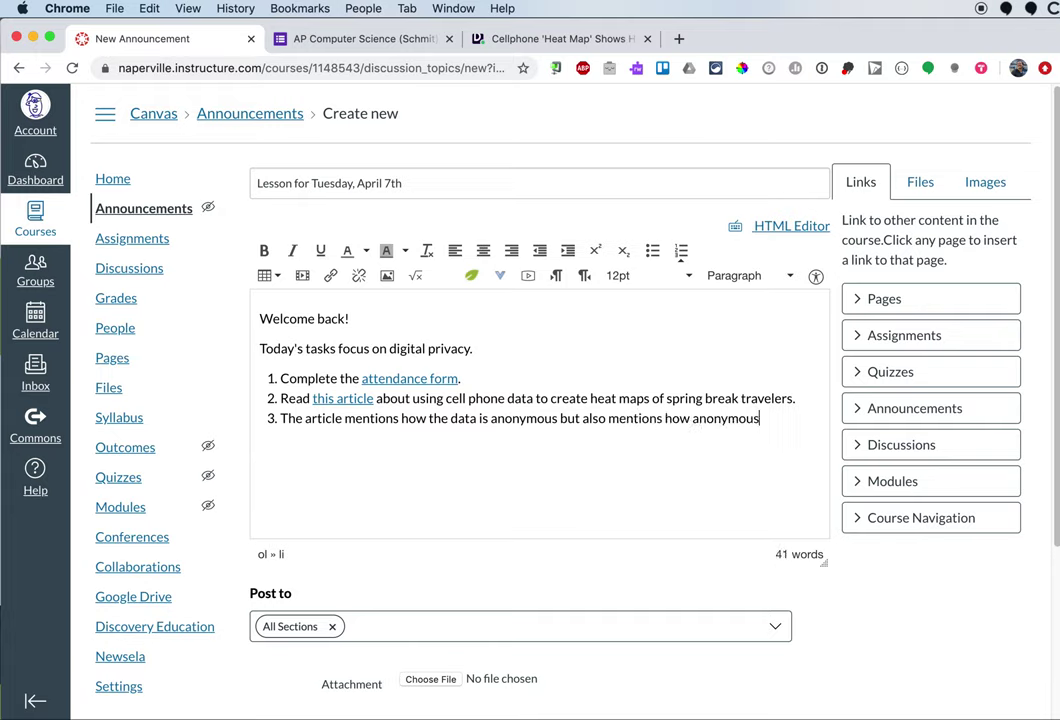
text( data can be reconnected to in)
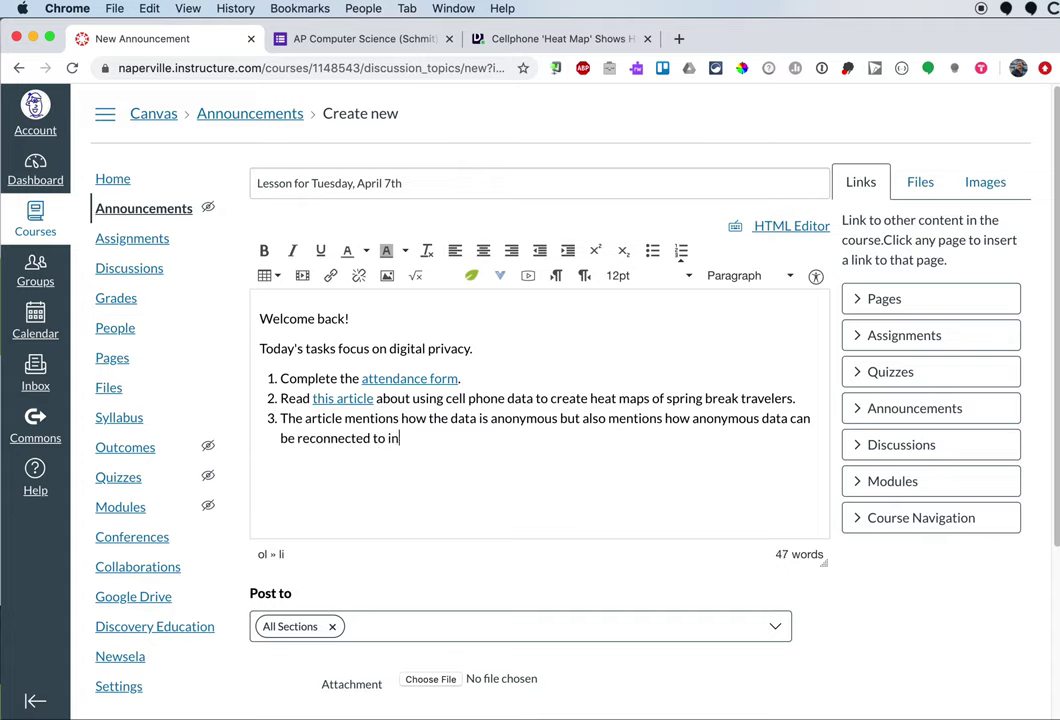
text(divuviduals. Find ano)
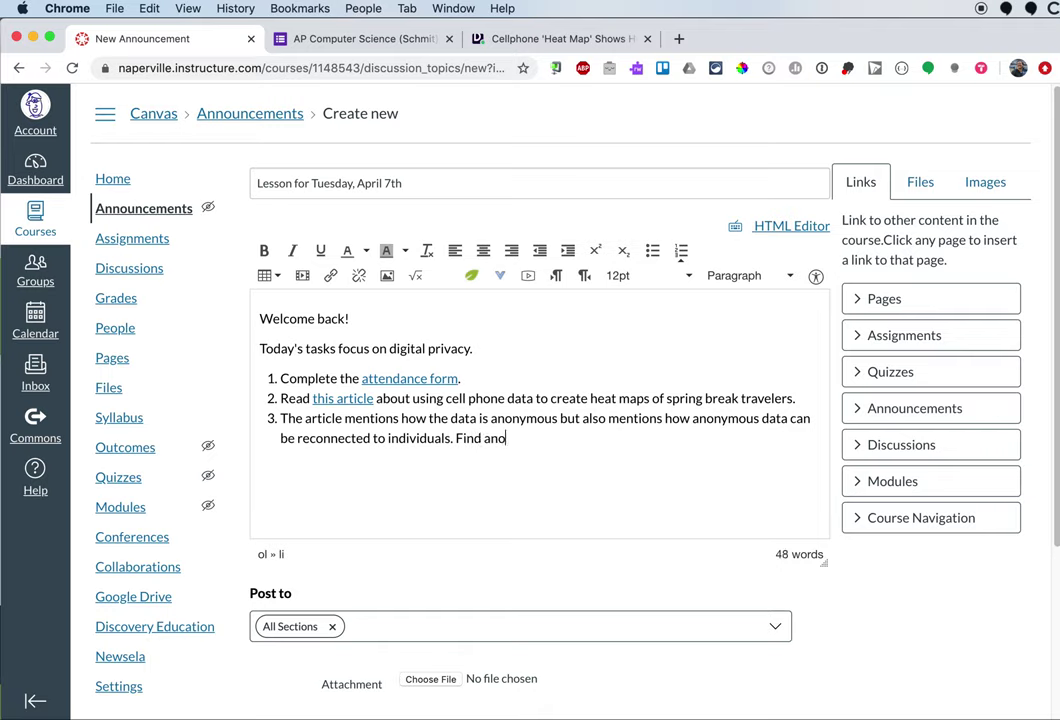
text(ther example of anon)
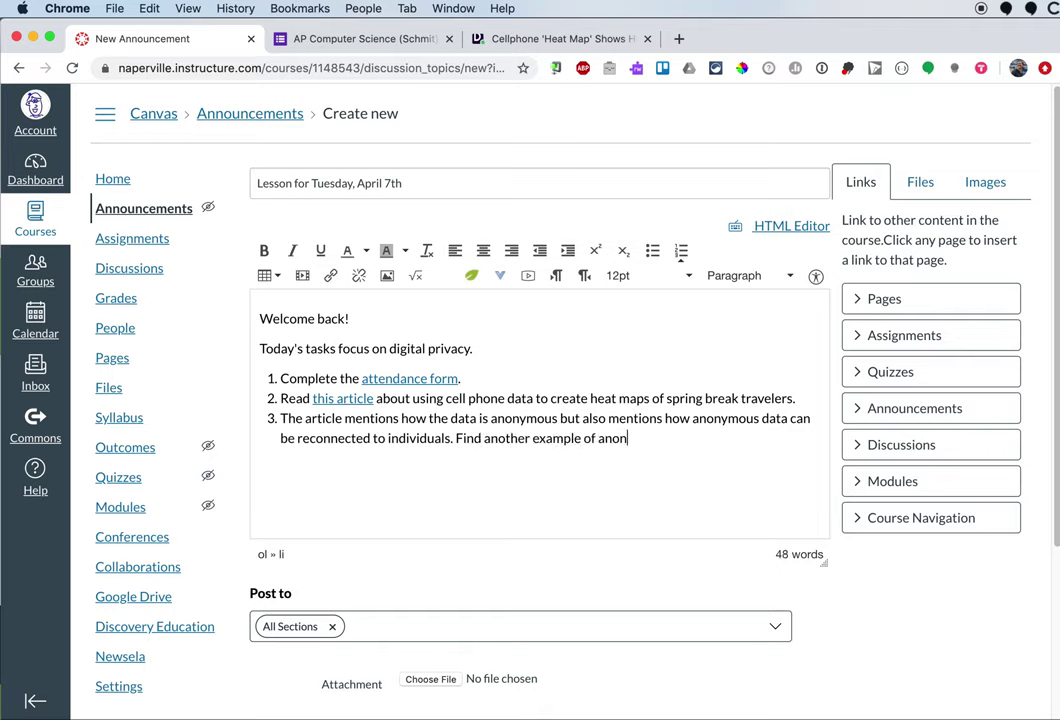
text(ymous data being )
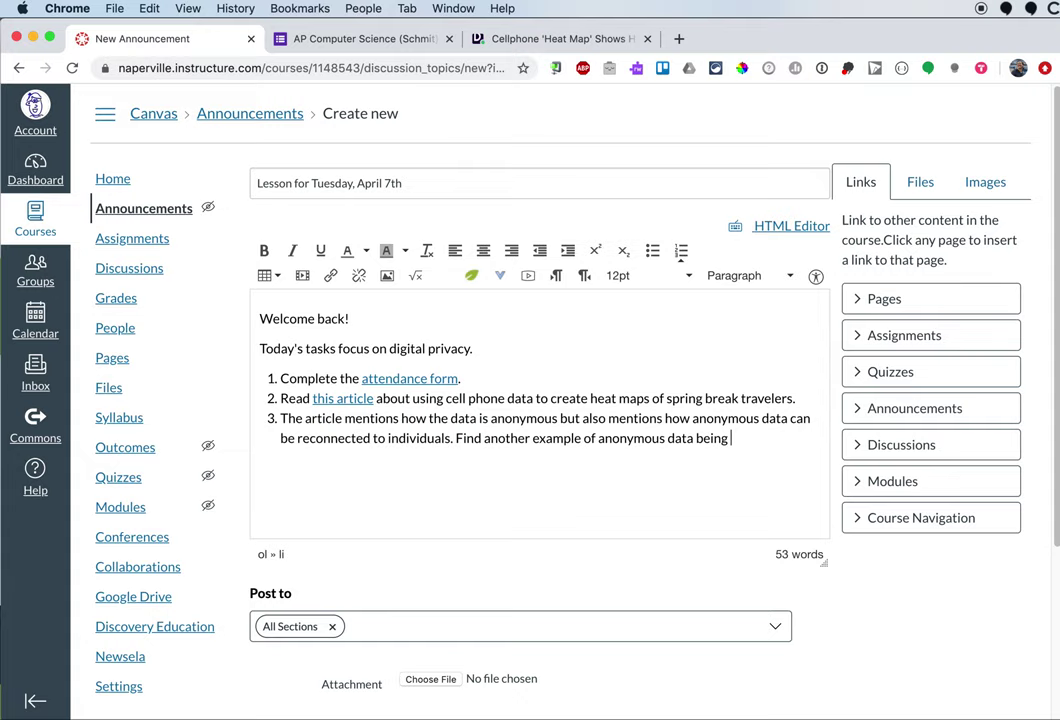
text(connected to in)
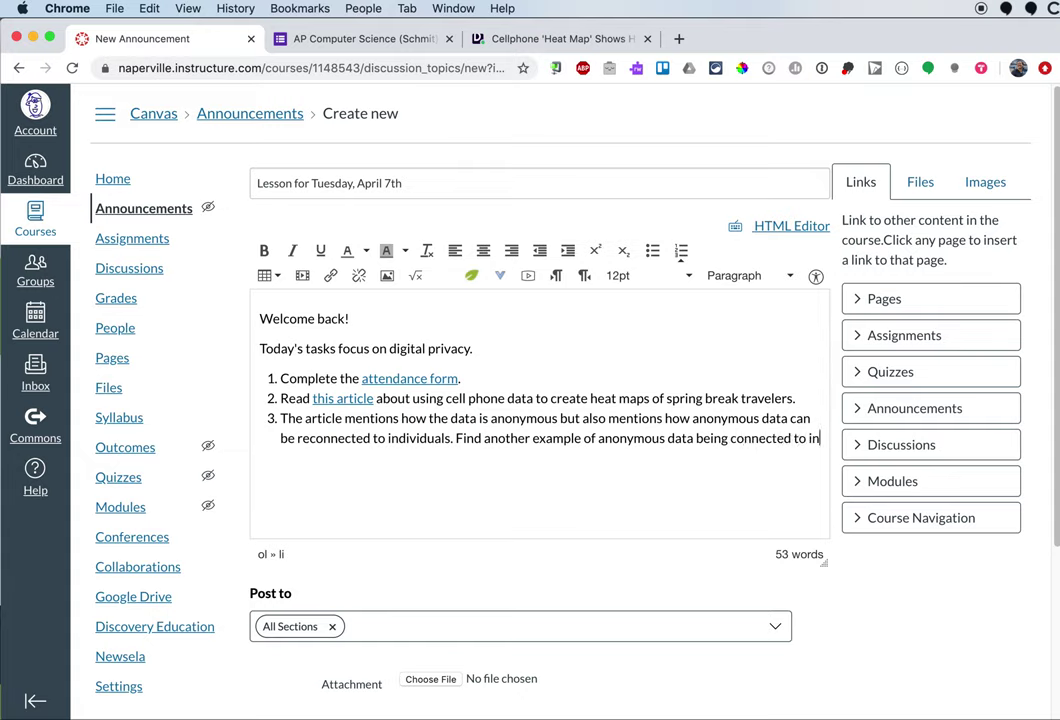
text(dividuals and p)
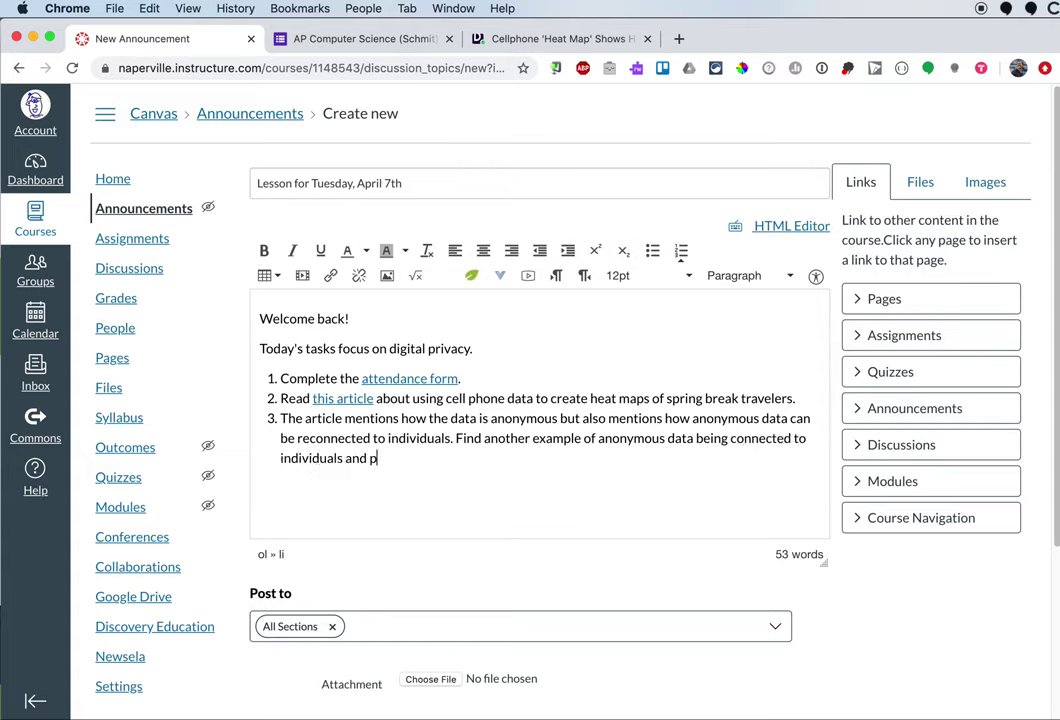
text(ost in our discu)
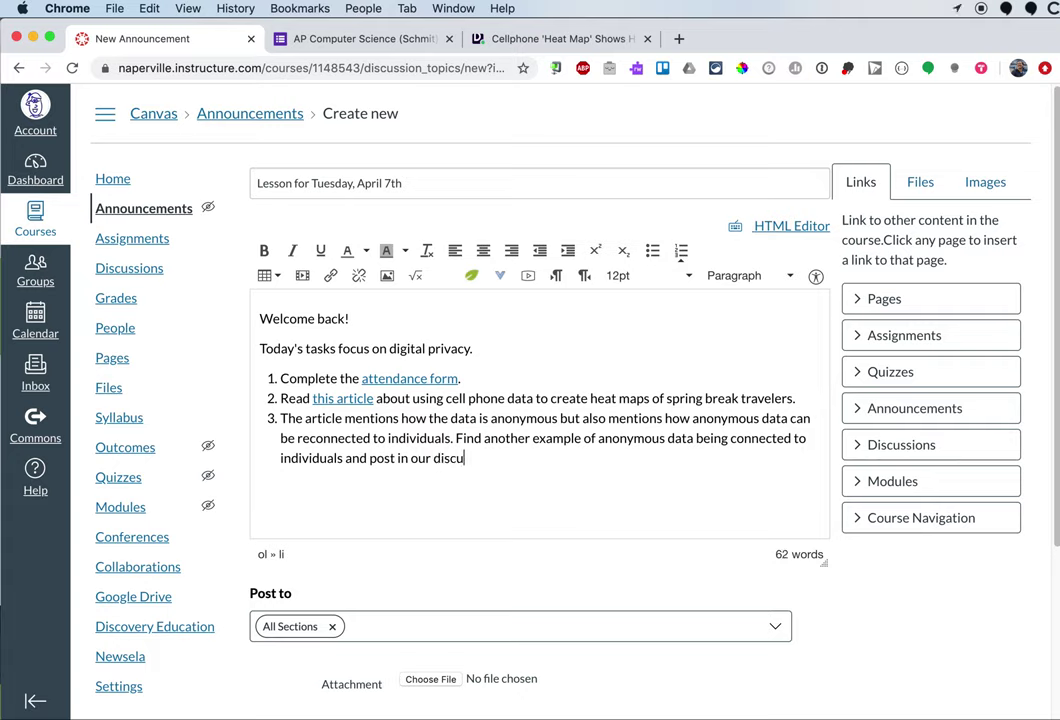
text(ssion.)
drag(410, 457, 494, 457)
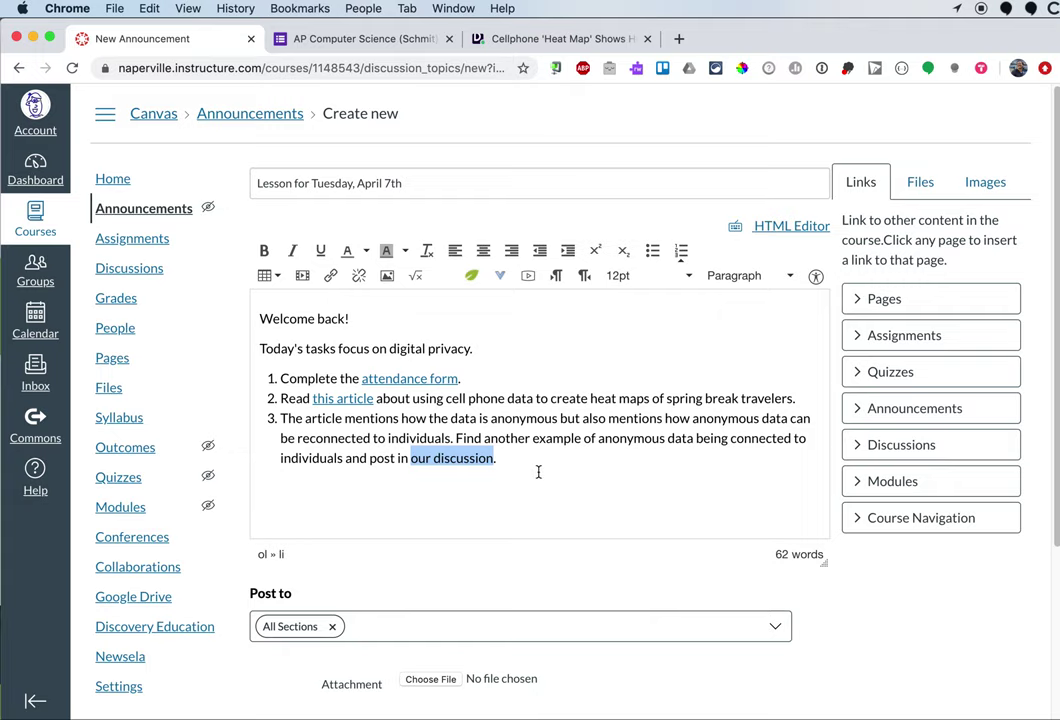
Link 'our discussion' to the 'Cell Phone Tracking and Data Visualization' course discussion
click(420, 460)
drag(420, 460, 456, 460)
click(957, 451)
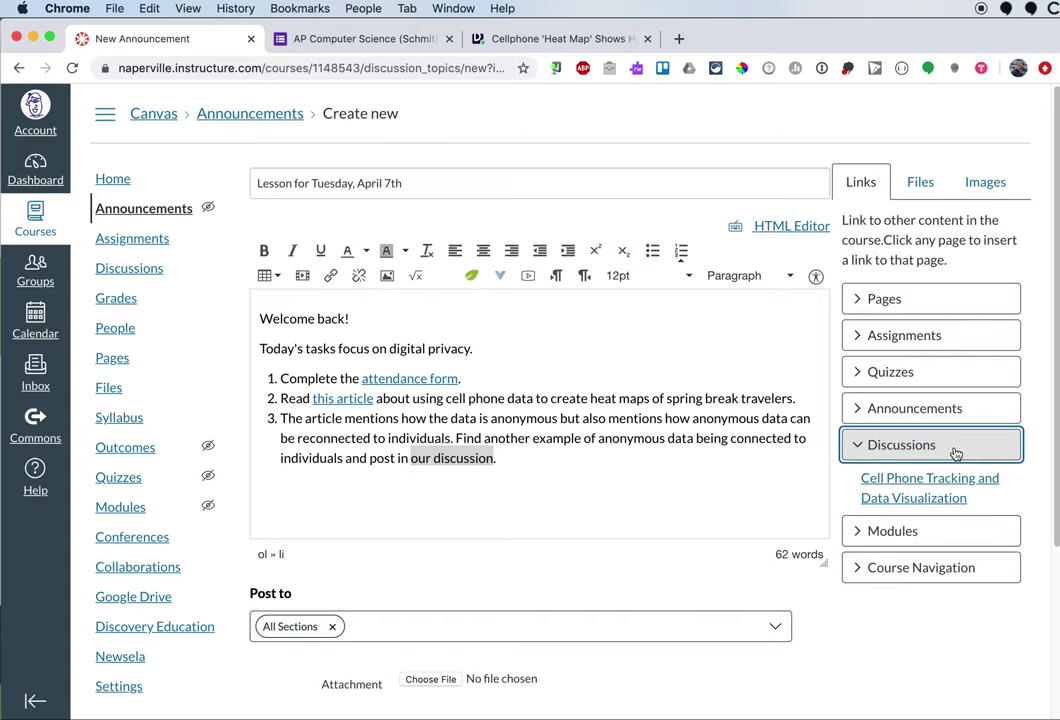
click(889, 484)
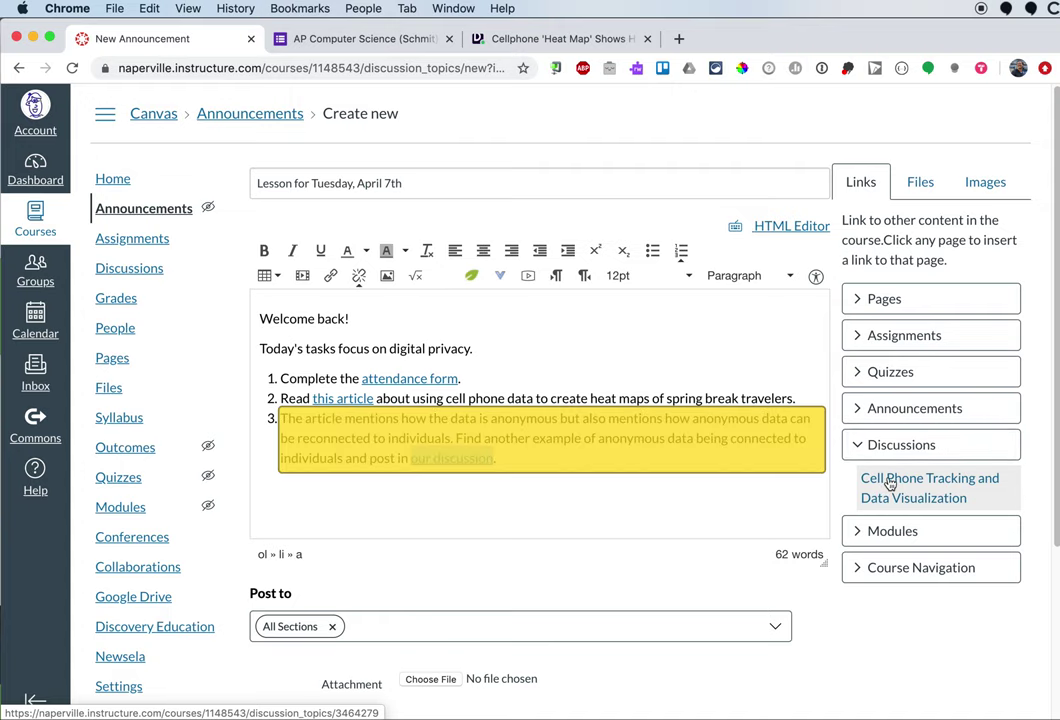
click(547, 455)
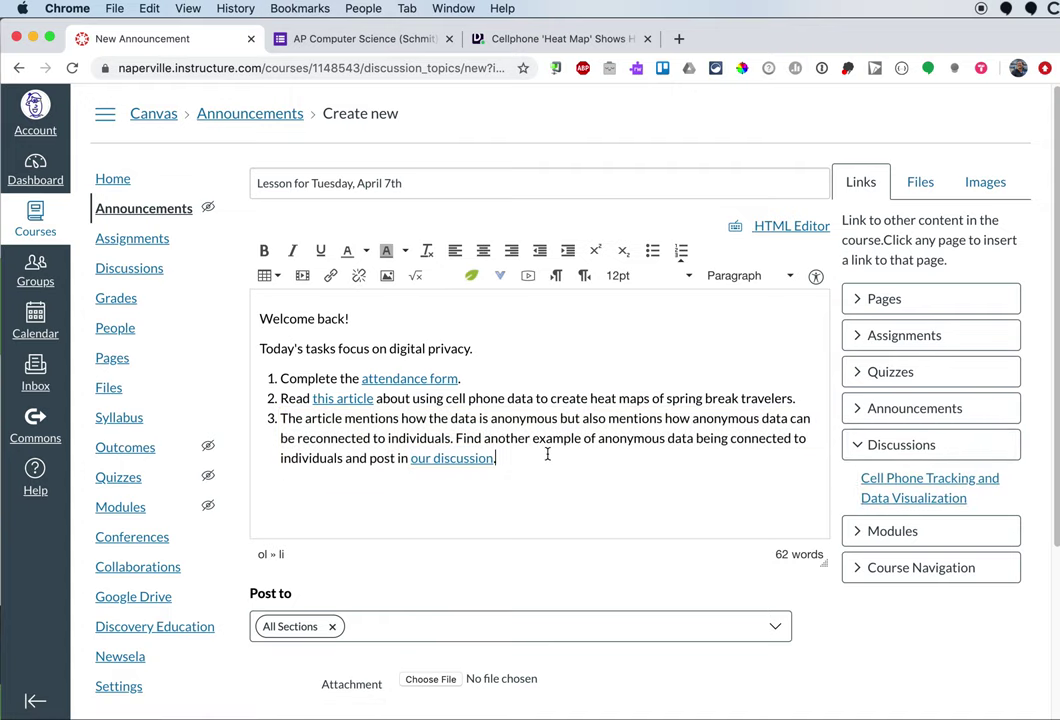
scroll(887, 646, down, 5)
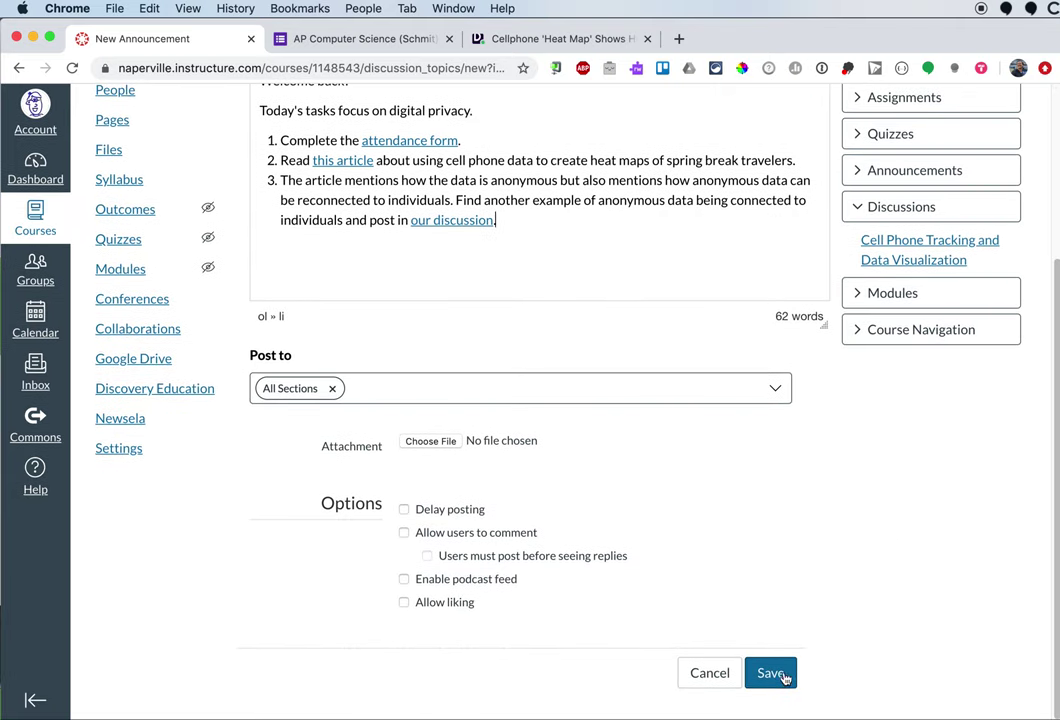
Save the 'Lesson for Tuesday, April 7th' announcement and return to the course Home page
click(770, 673)
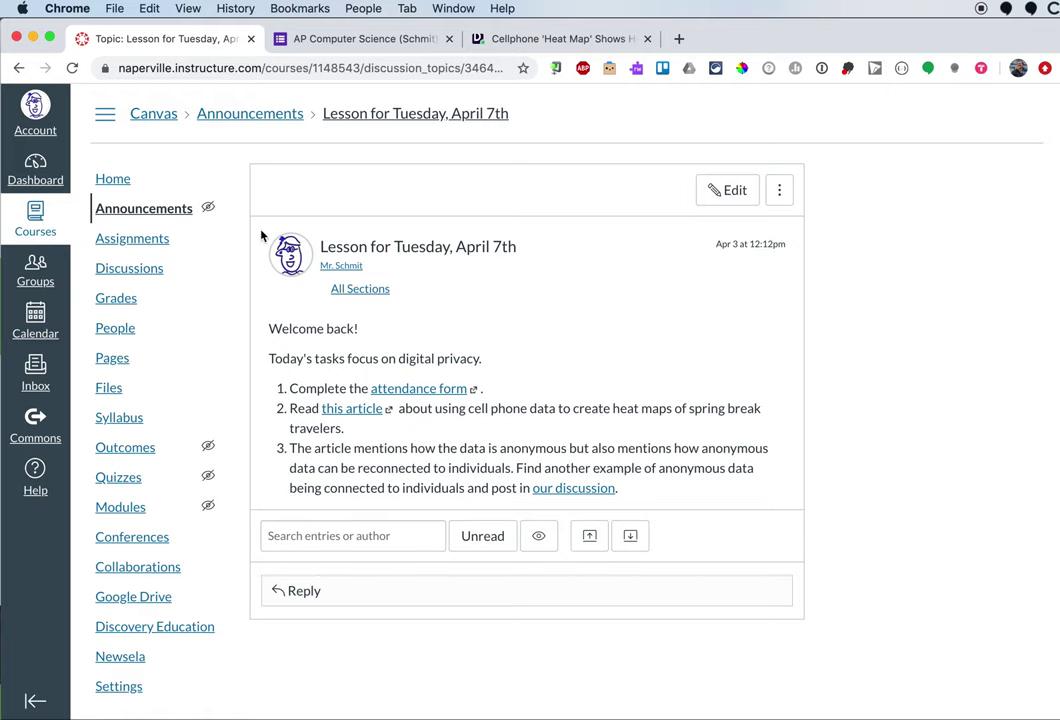
click(112, 179)
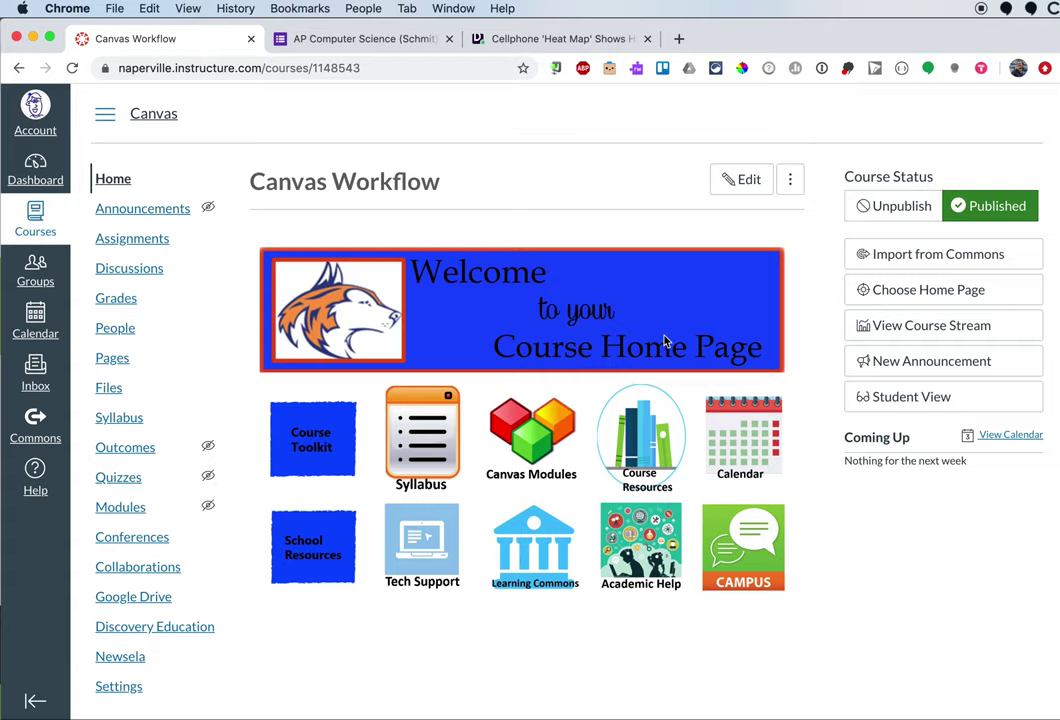
Set the course home page to the Course Activity Stream
click(1009, 295)
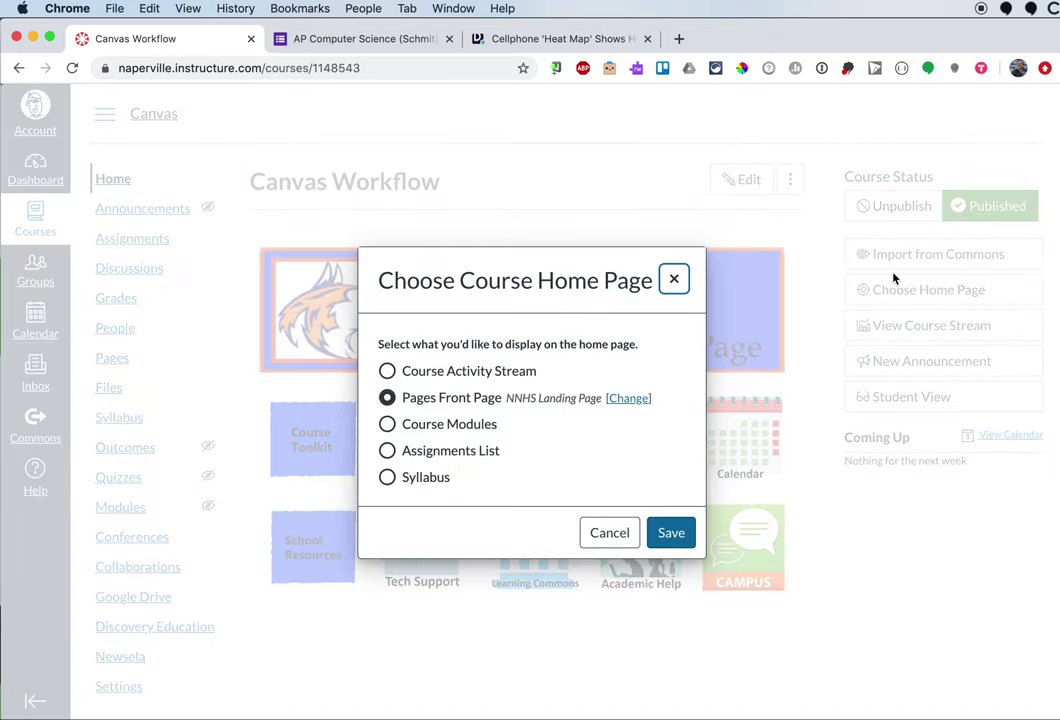
click(387, 371)
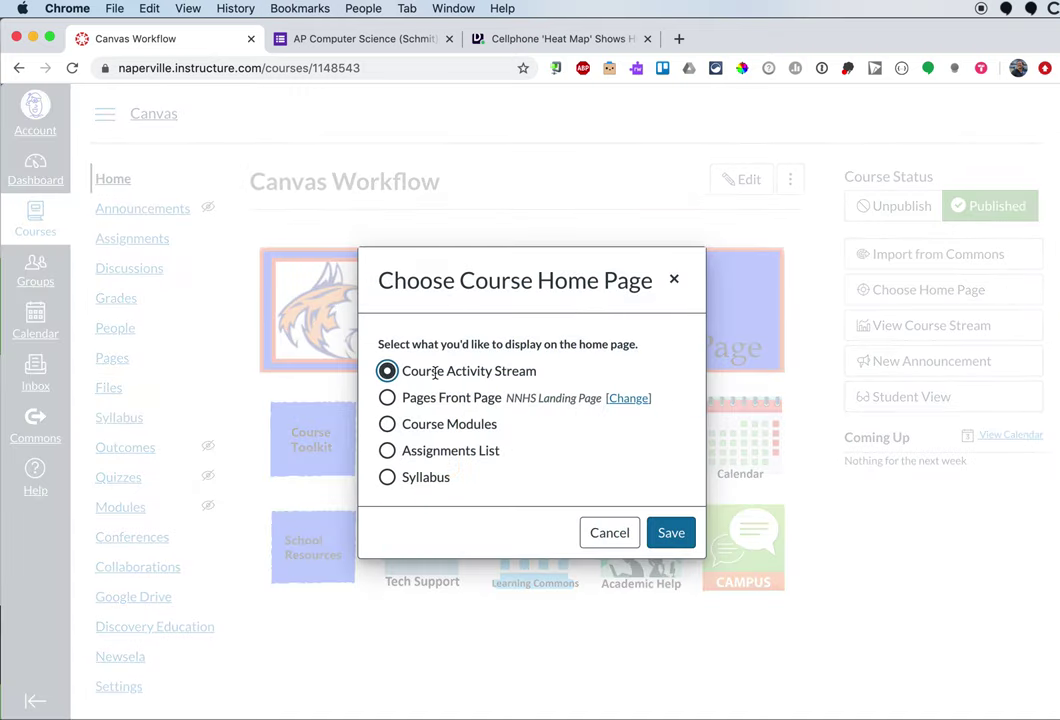
click(671, 533)
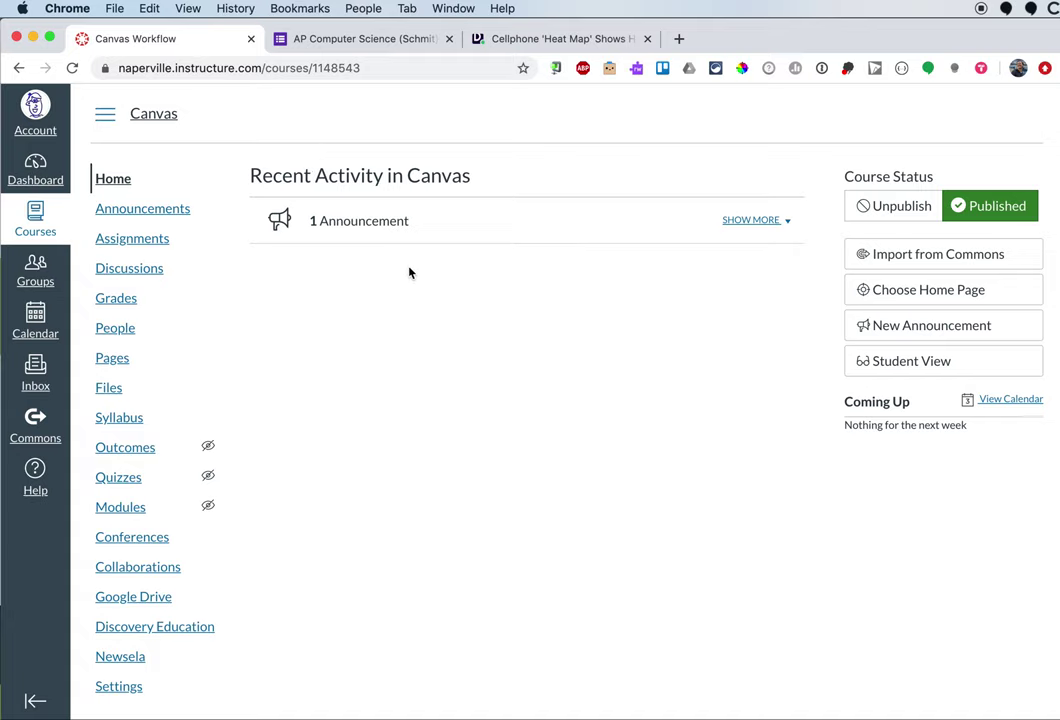
Expand the April 7th announcement in Recent Activity, then begin a new announcement
click(441, 228)
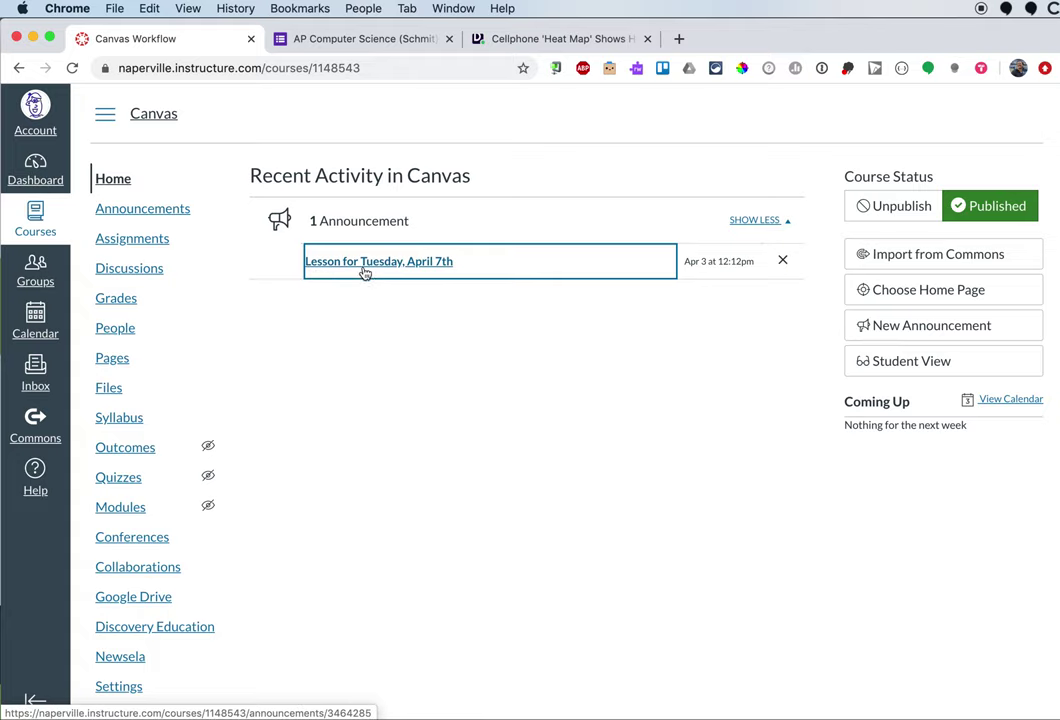
click(482, 379)
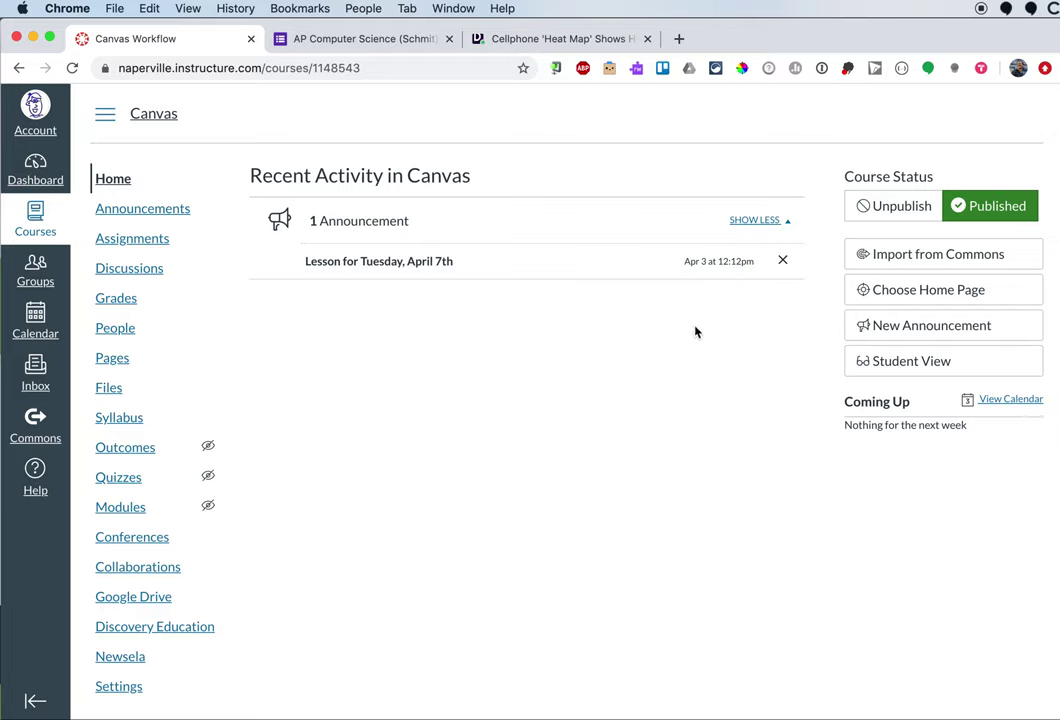
click(917, 333)
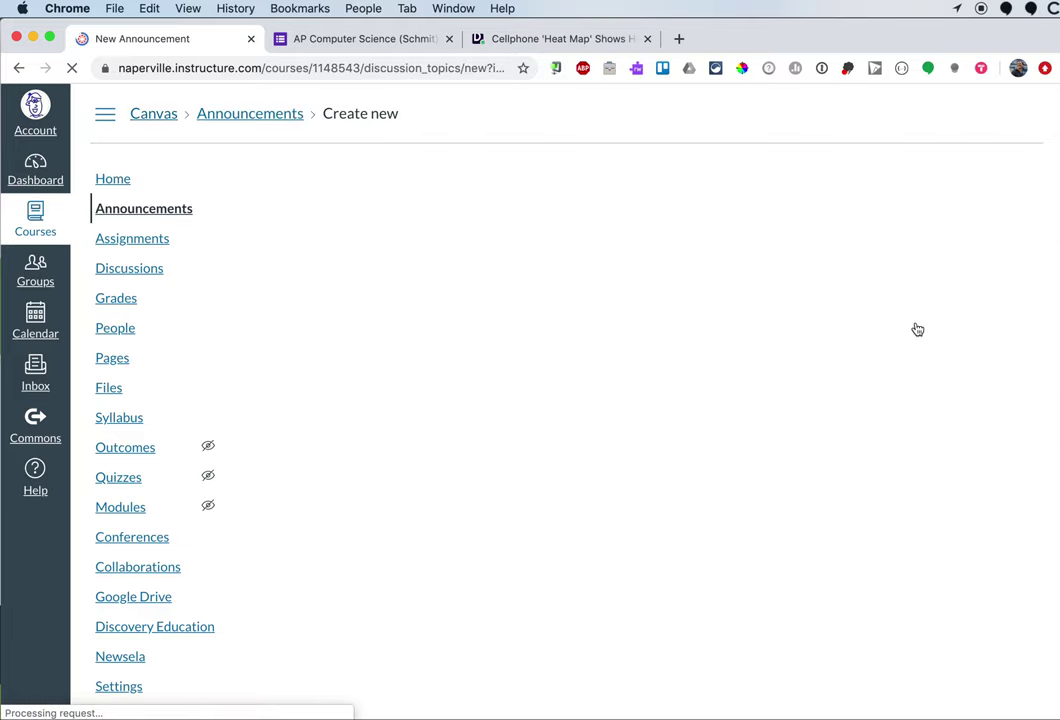
Title the announcement 'Lesson for Wednesday, April 8th' and add numbered item '1. Complete the attendance form.'
text(Lesson )
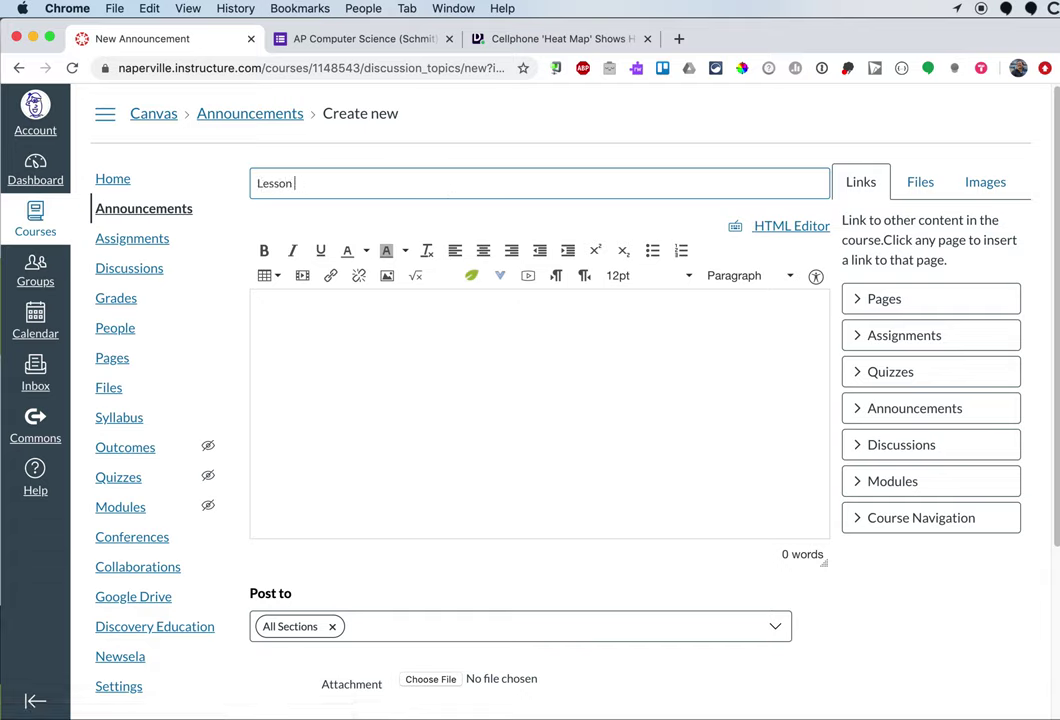
text(for Wednesday, April 8th)
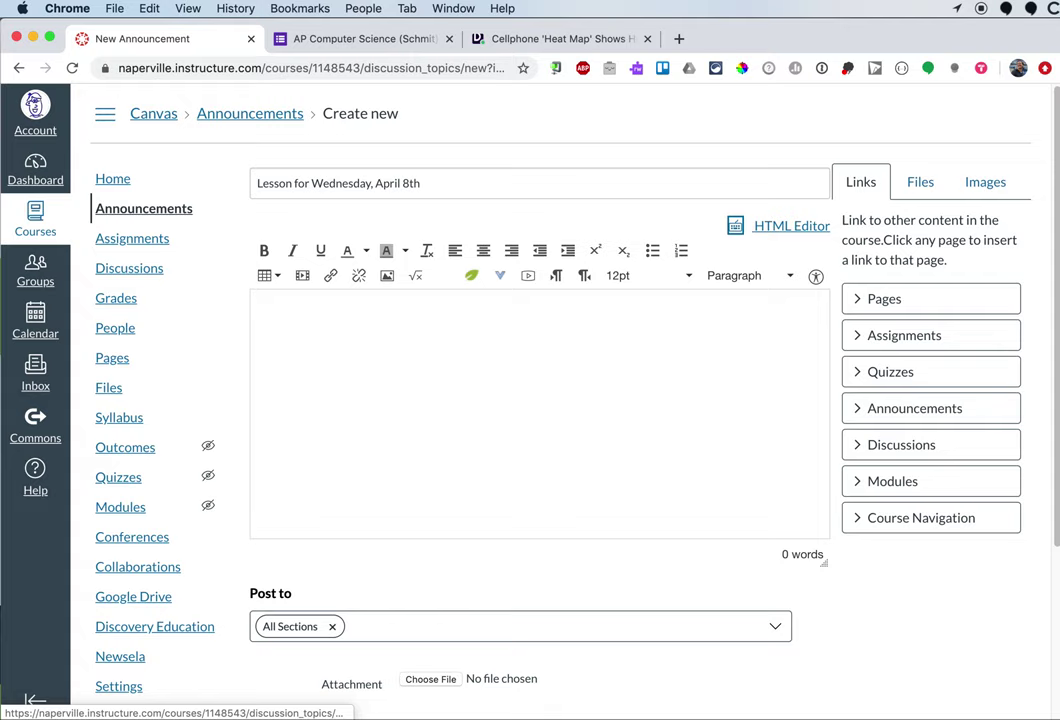
click(539, 305)
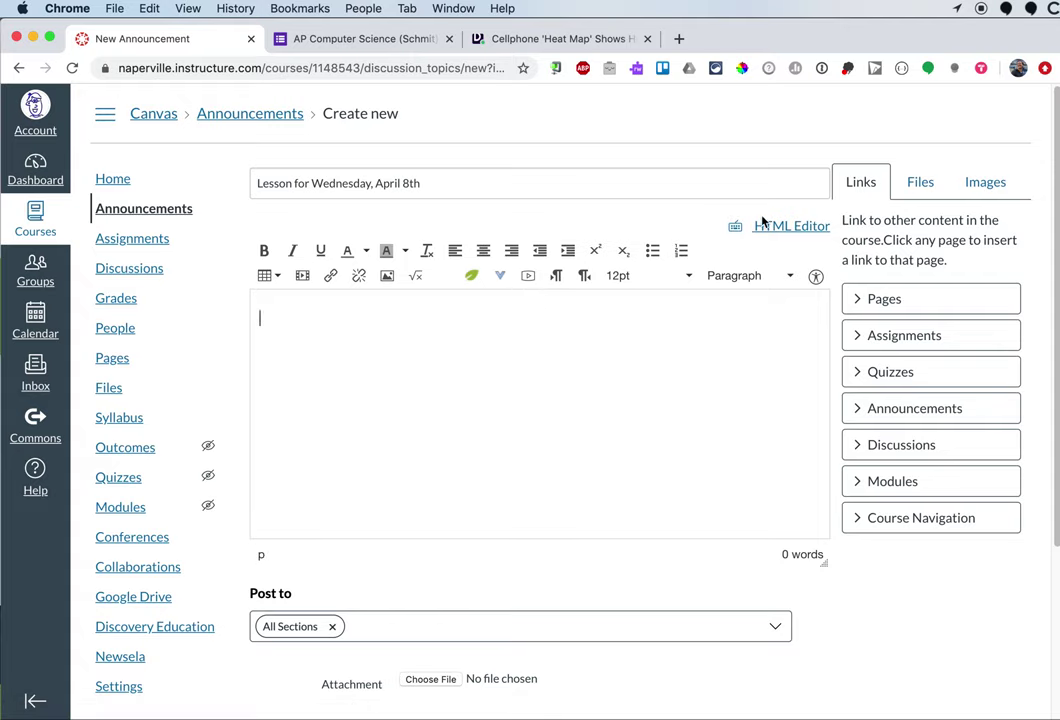
click(682, 252)
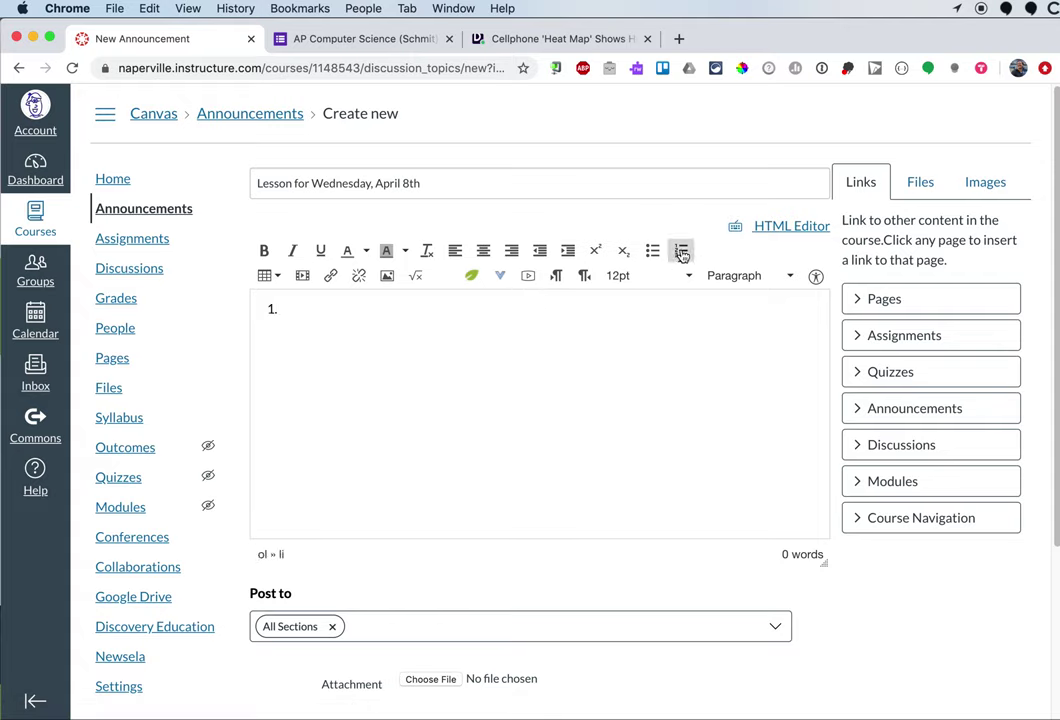
text(Compelte the)
key(super+a)
text(c)
key(BackSpace)
text(Complete the atet)
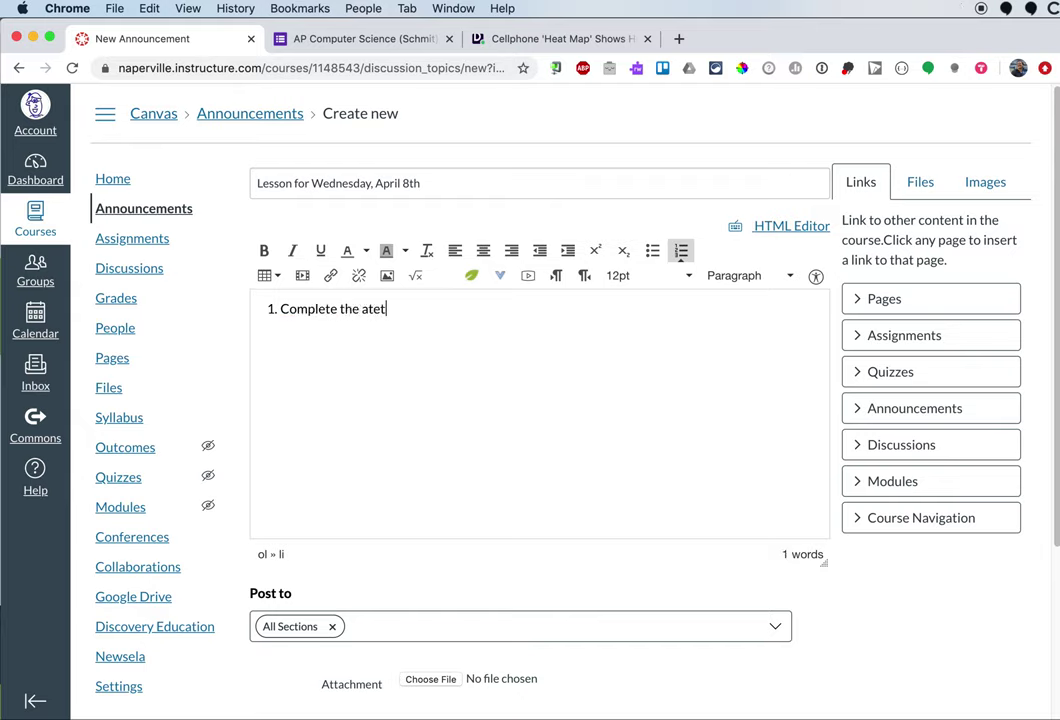
text(nd)
key(BackSpace)
key(BackSpace)
key(BackSpace)
key(BackSpace)
text(endance form.)
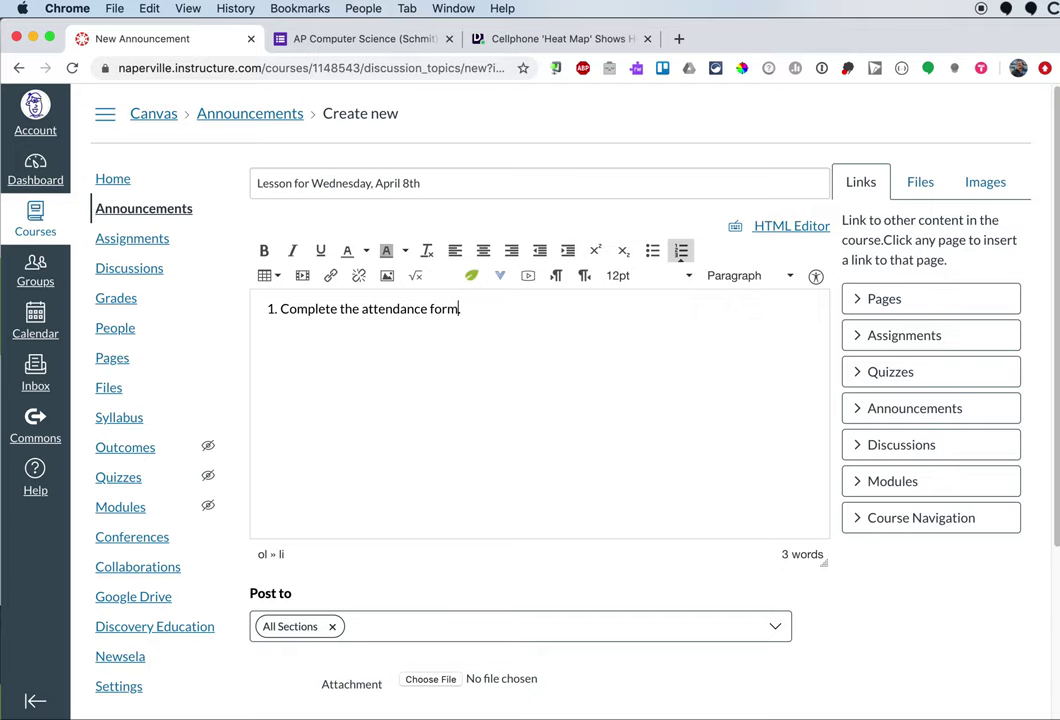
key(Left)
key(alt+shift+Left)
key(alt+shift+Left)
Copy the attendance form's shareable link from Google Forms
click(345, 40)
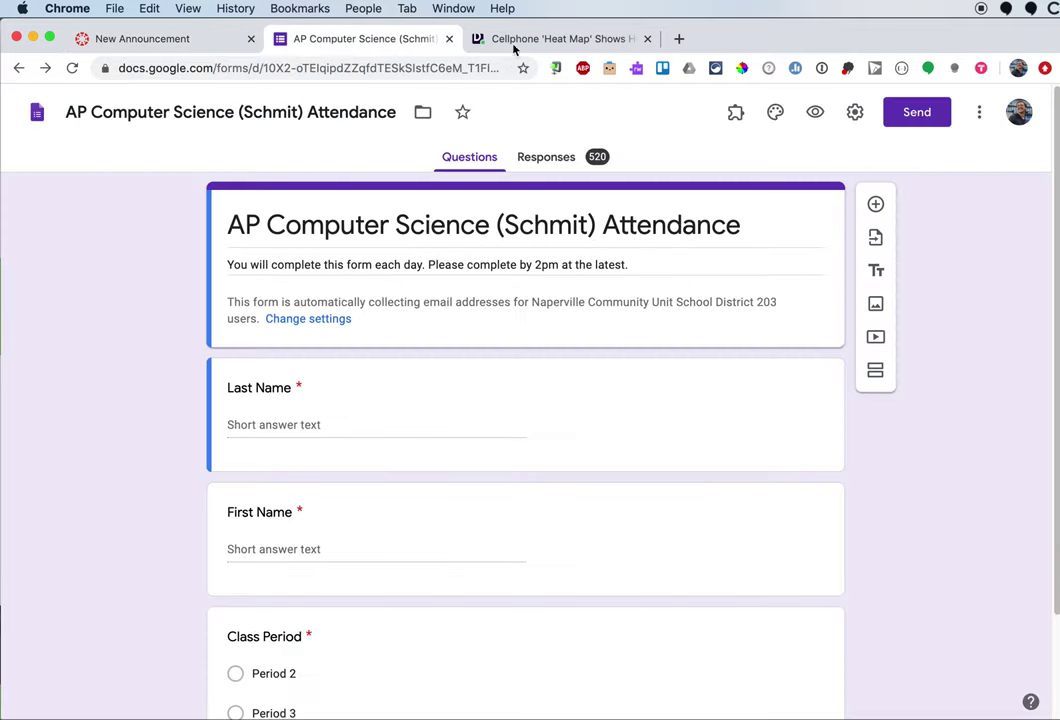
click(900, 118)
click(459, 260)
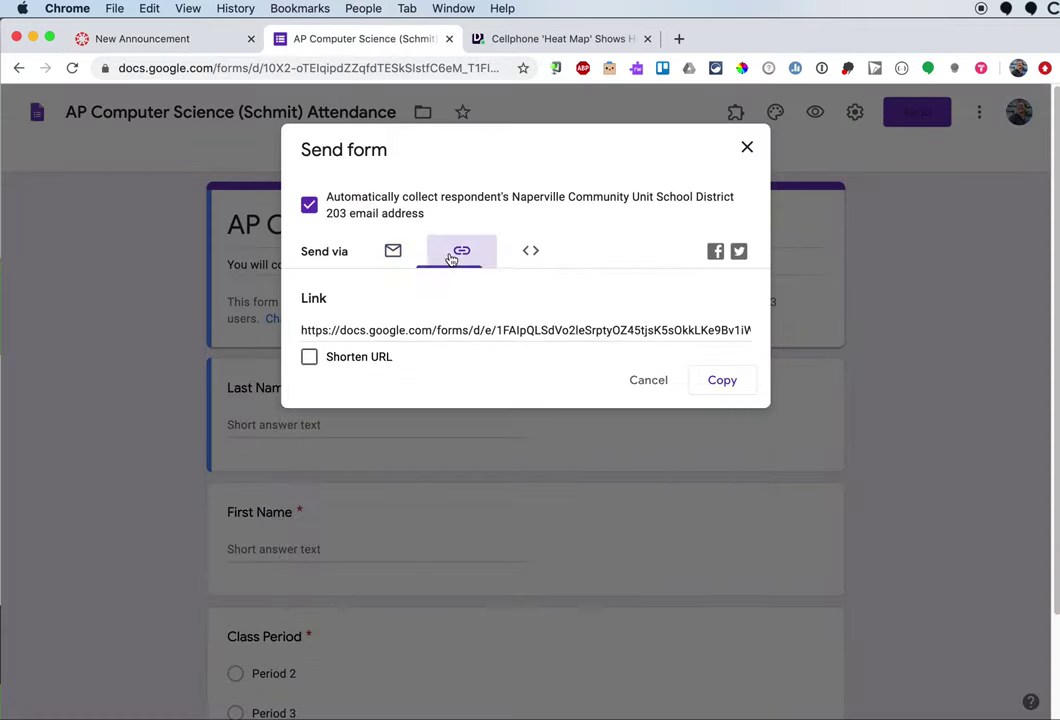
click(712, 380)
Link 'attendance form' in item 1 to the Google Form and start an empty item 2
click(142, 36)
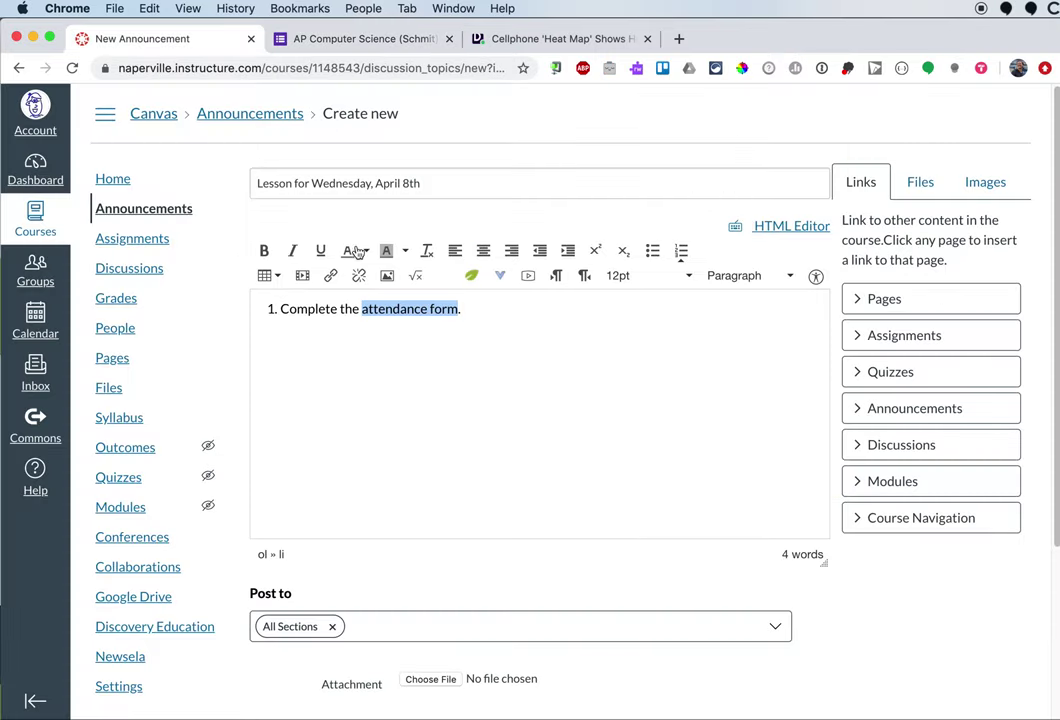
click(330, 275)
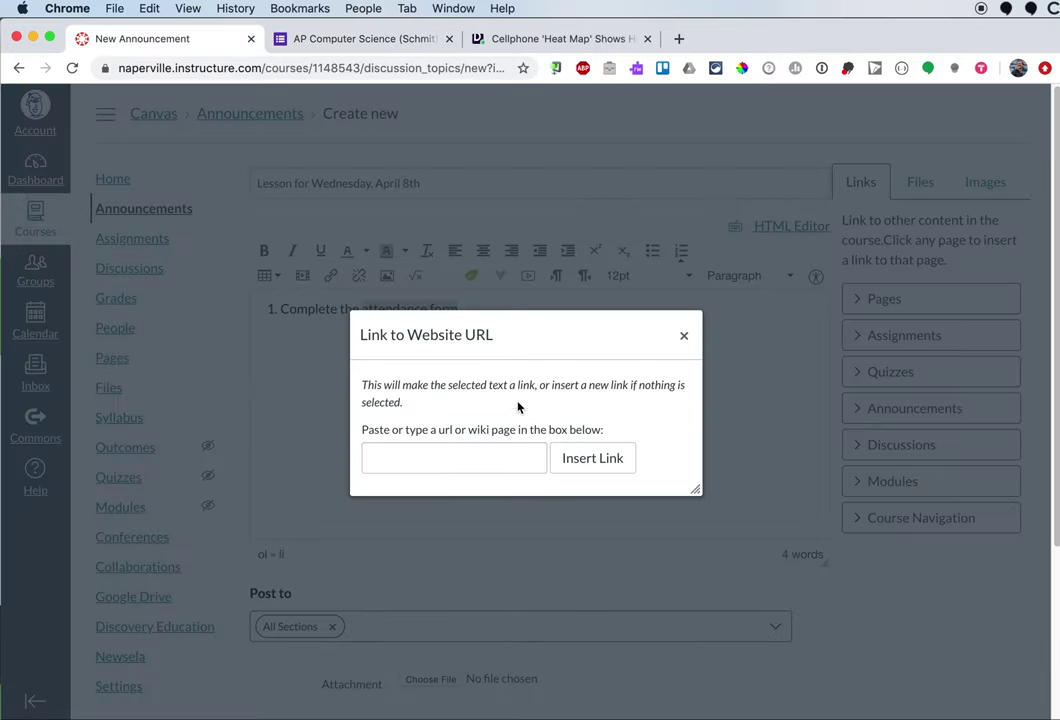
key(super+v)
click(592, 458)
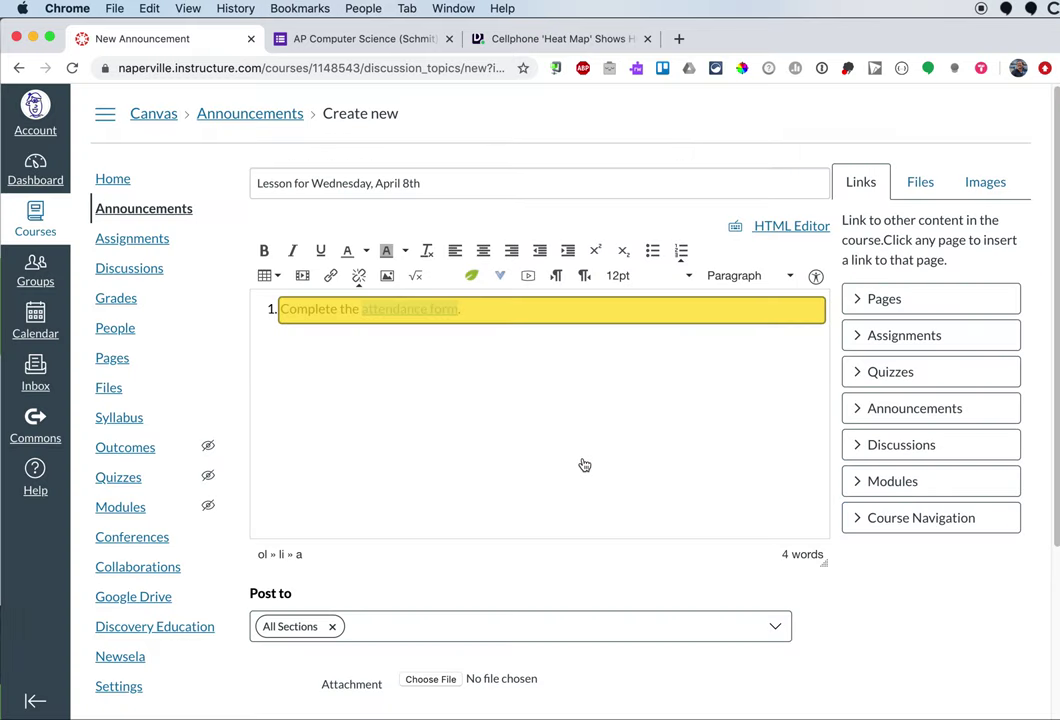
click(490, 300)
key(Return)
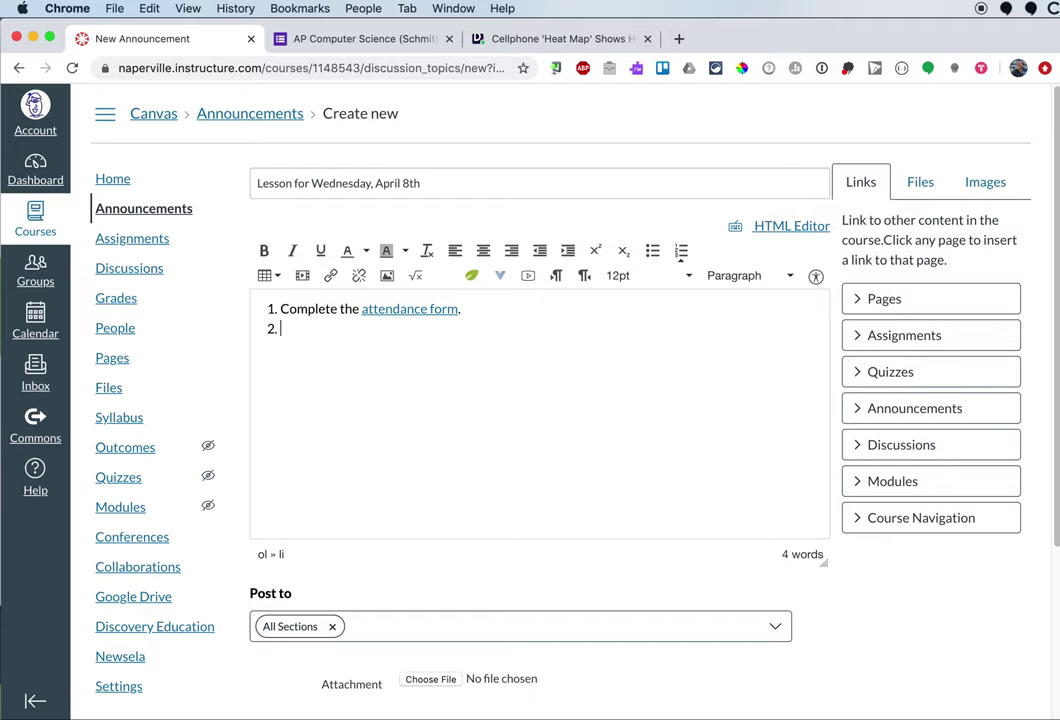
Finish task 2: two government examples balancing liberties and pandemic protection, ending 'justified their decisions.'
text(Building on yesterday's a)
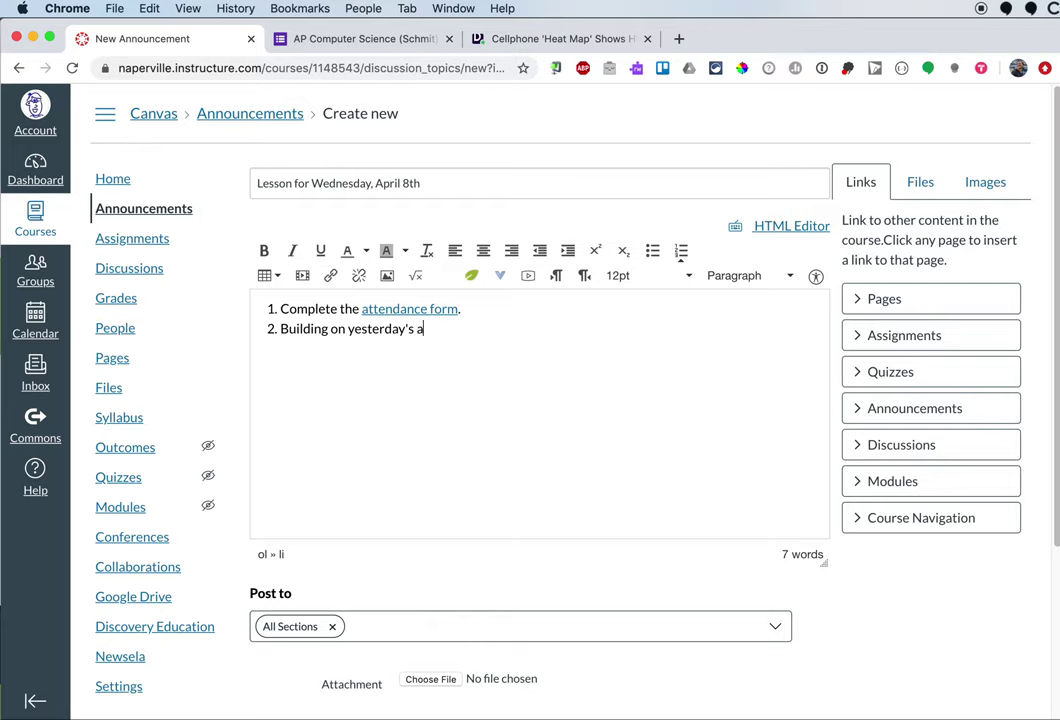
text(rticle and discu)
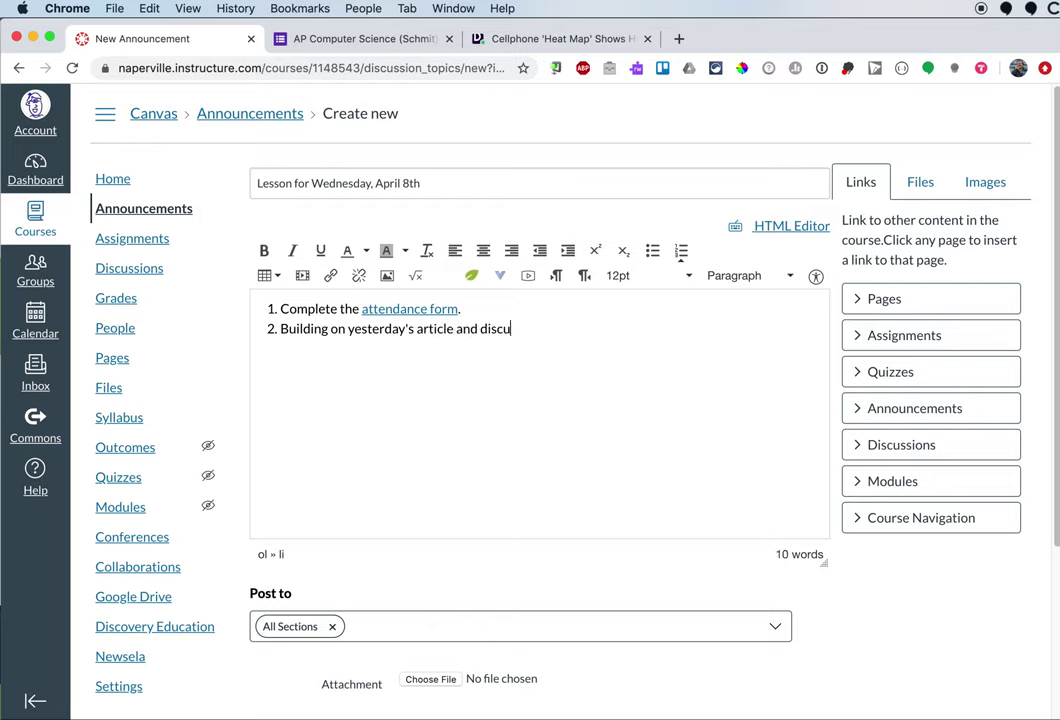
text(ssion, find two e)
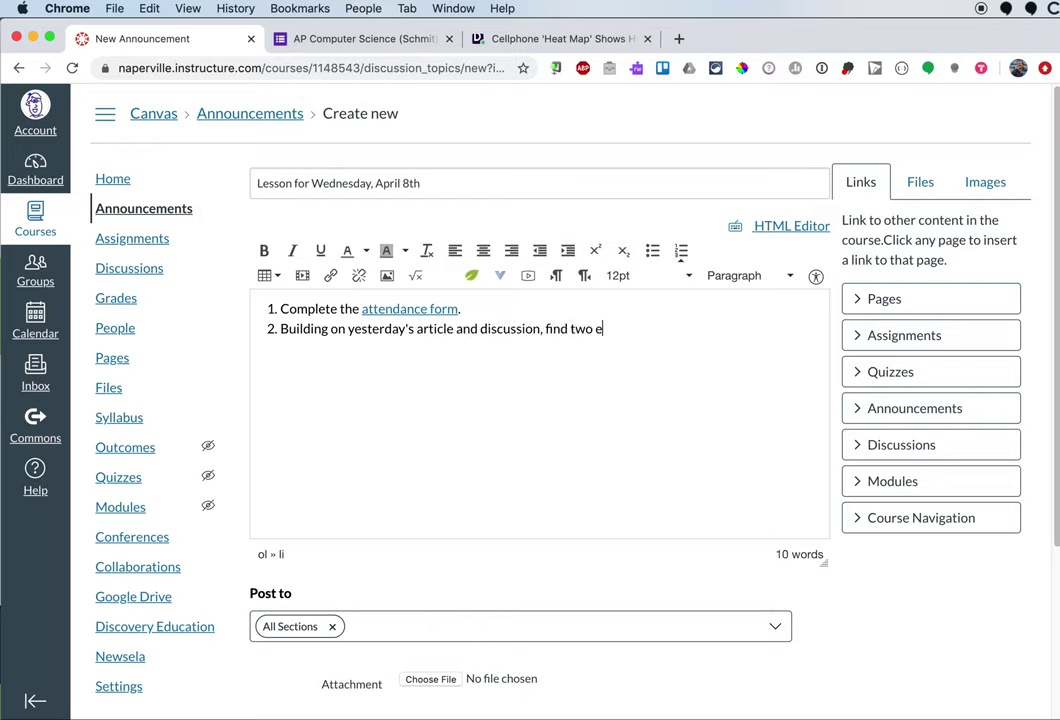
text(xamples of local, sta)
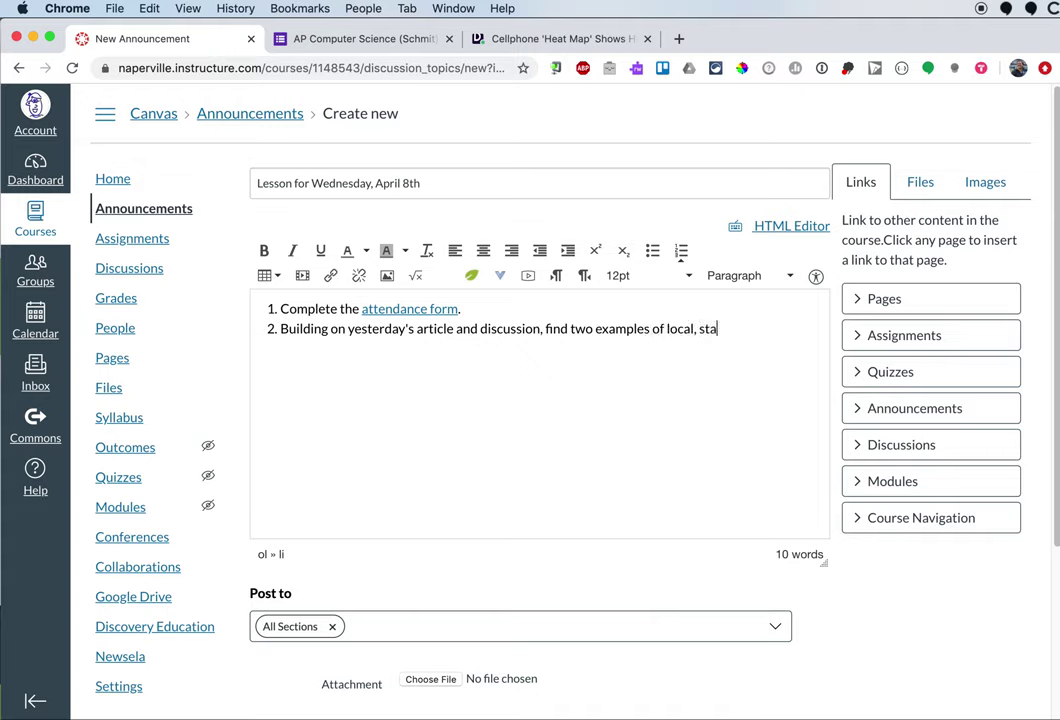
text(te, or national governments that fou)
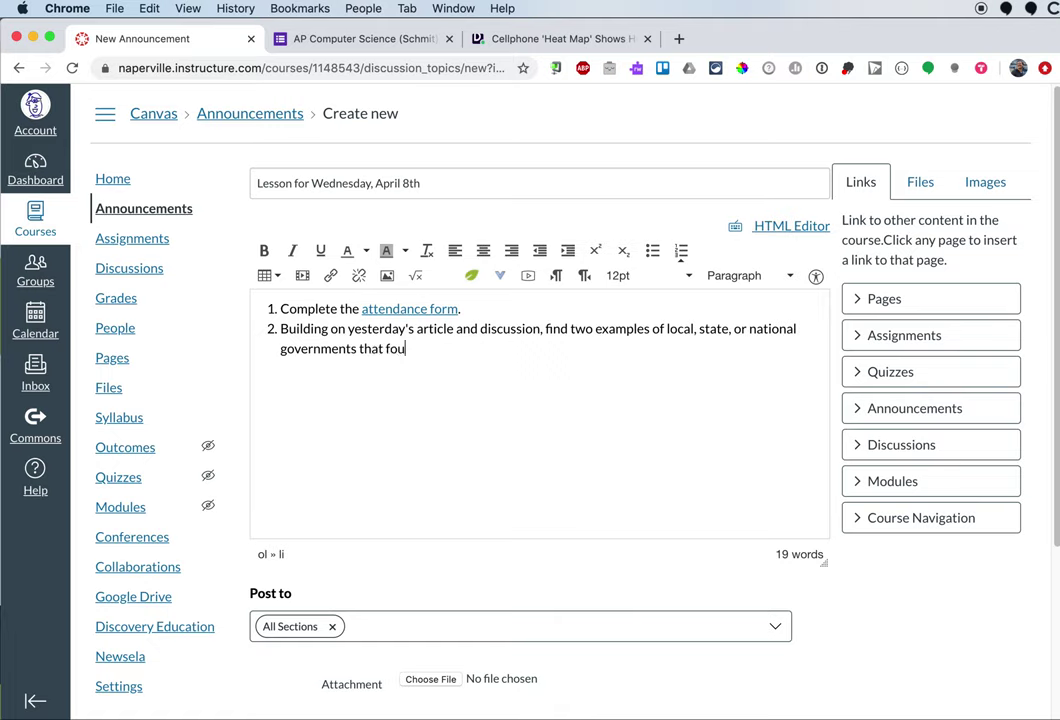
text(nd a difference)
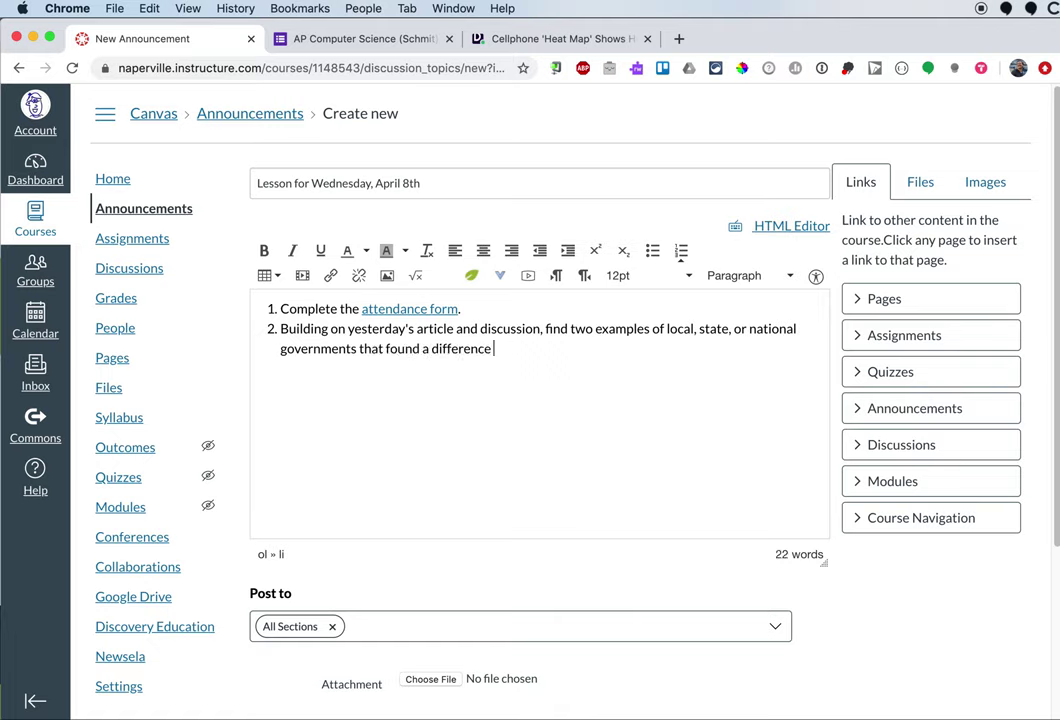
text(ban)
key(BackSpace)
text(lanc)
key(BackSpace)
key(BackSpace)
key(BackSpace)
text(ance betwe)
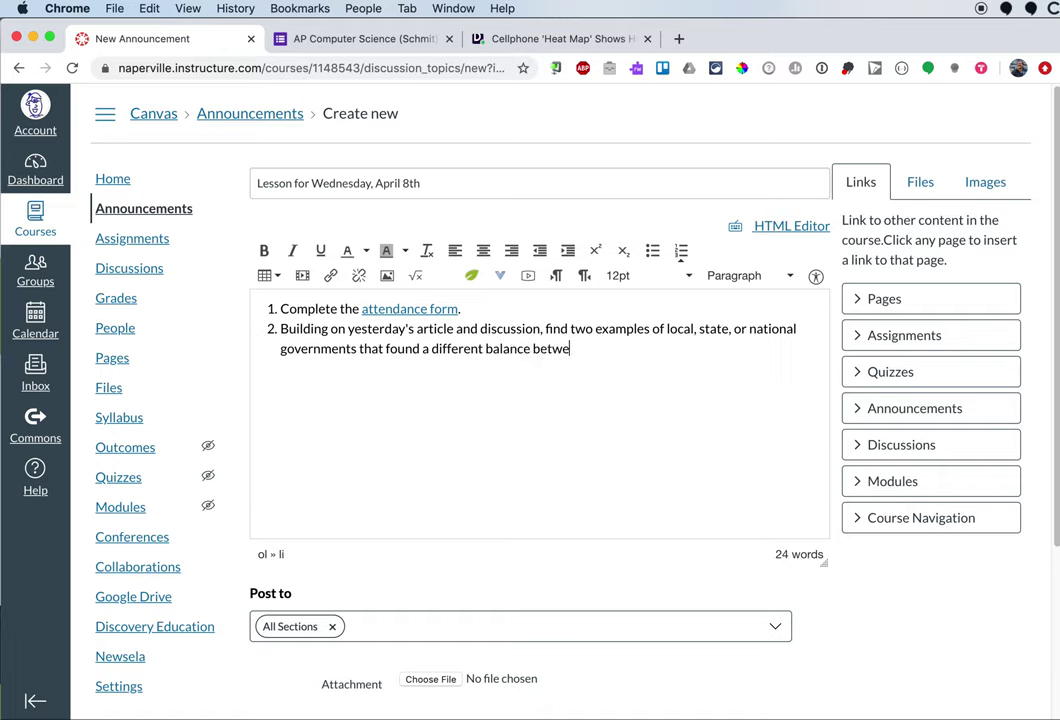
text(en individual liberities )
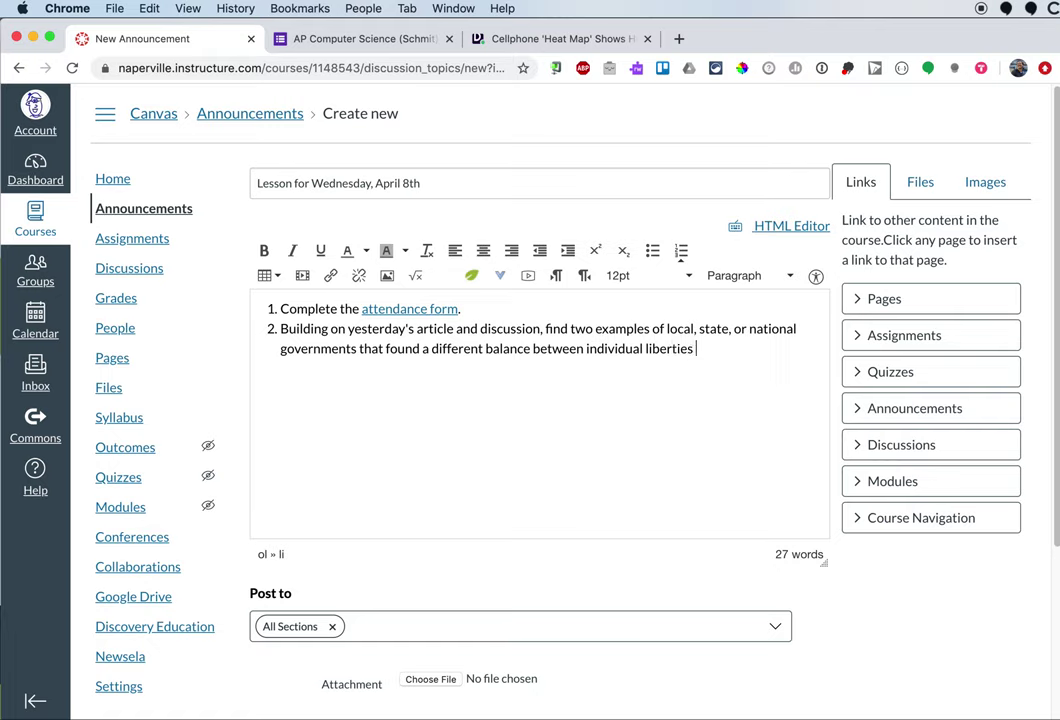
text(and protecting their citiz)
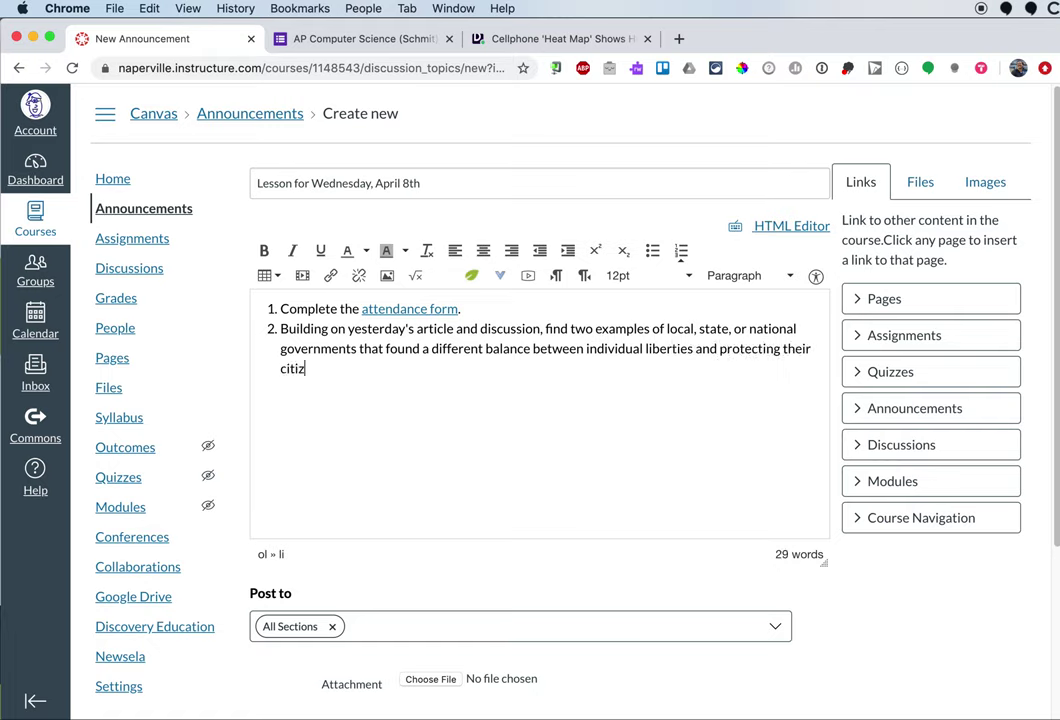
text(ens from a pandemic.)
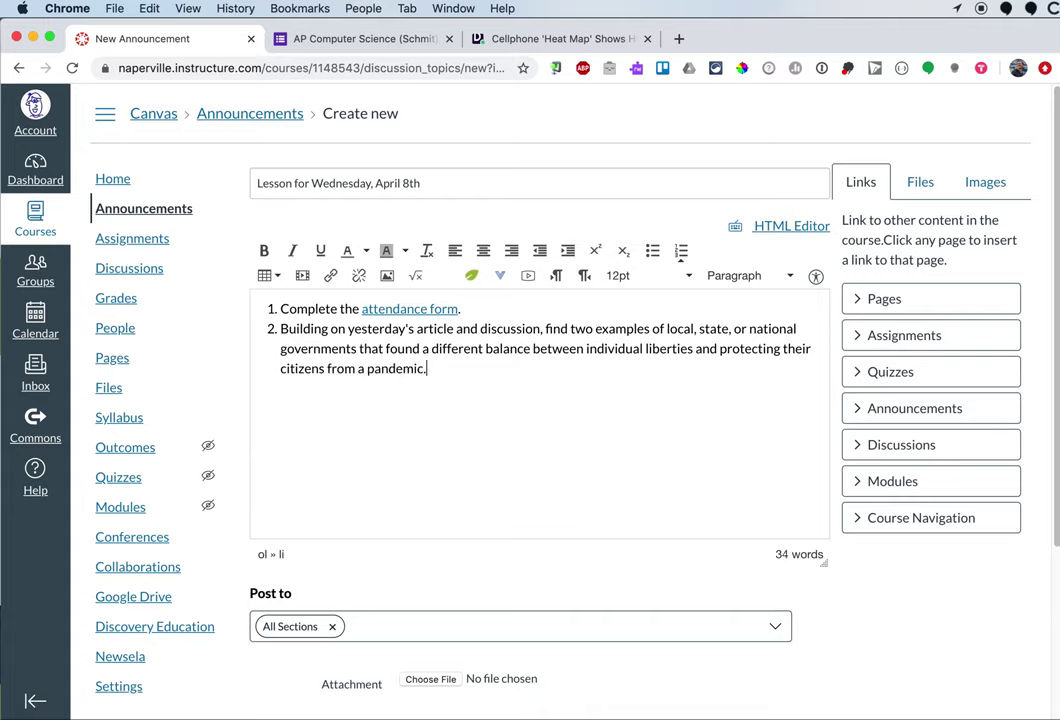
text( Create and submit )
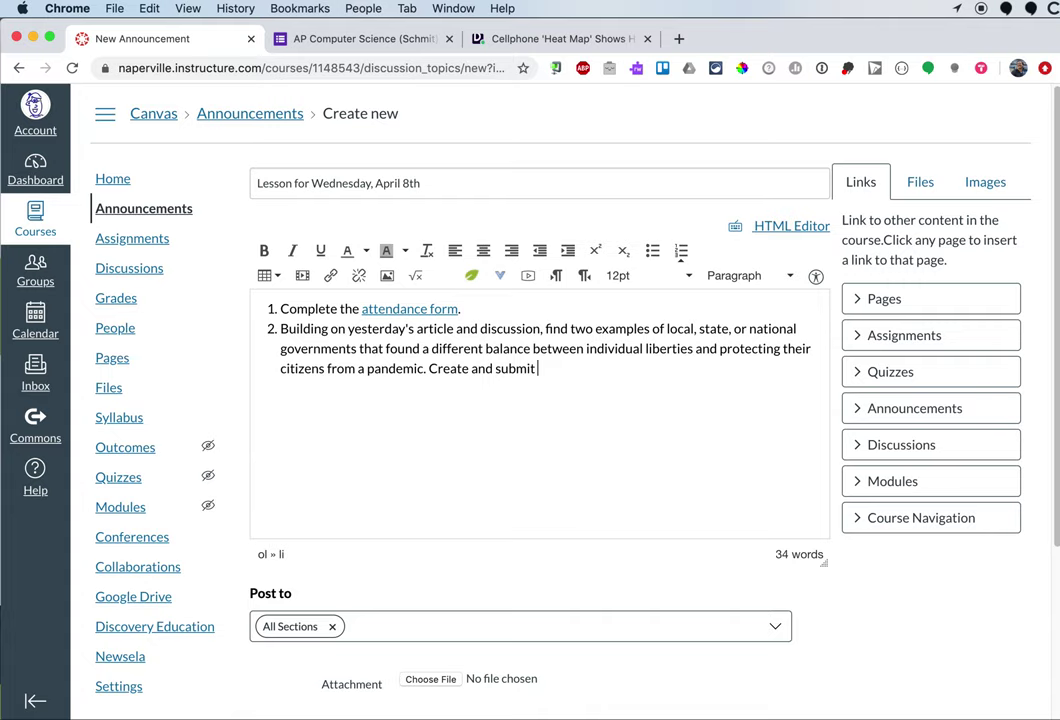
text(a Google slide that compare)
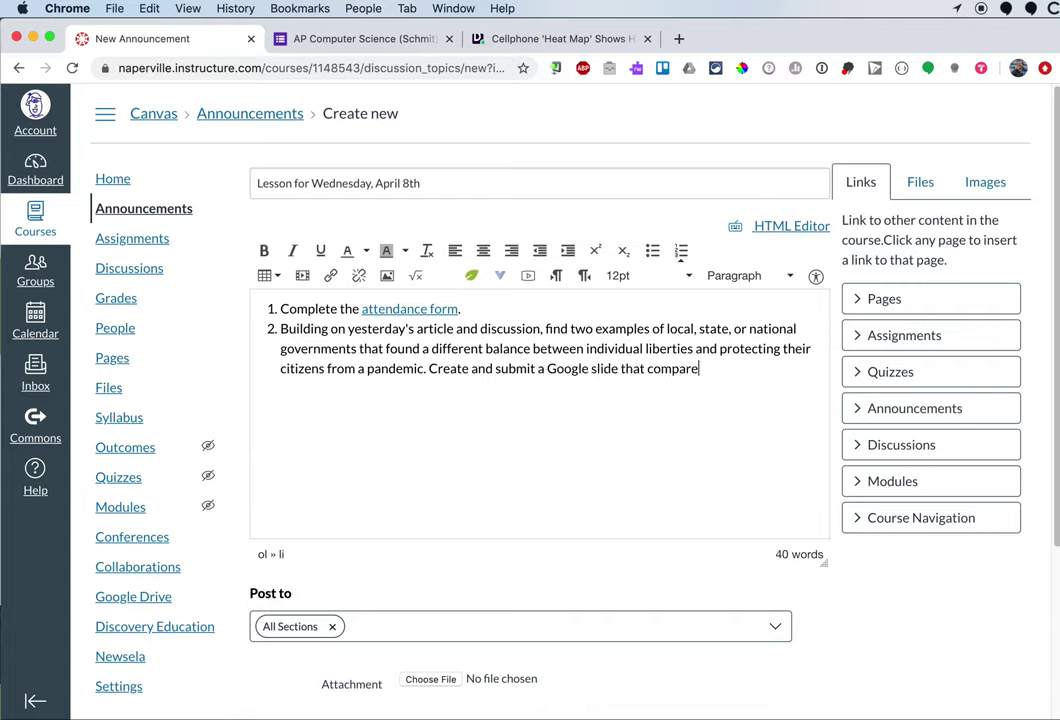
text(s and consrasts your two exmap)
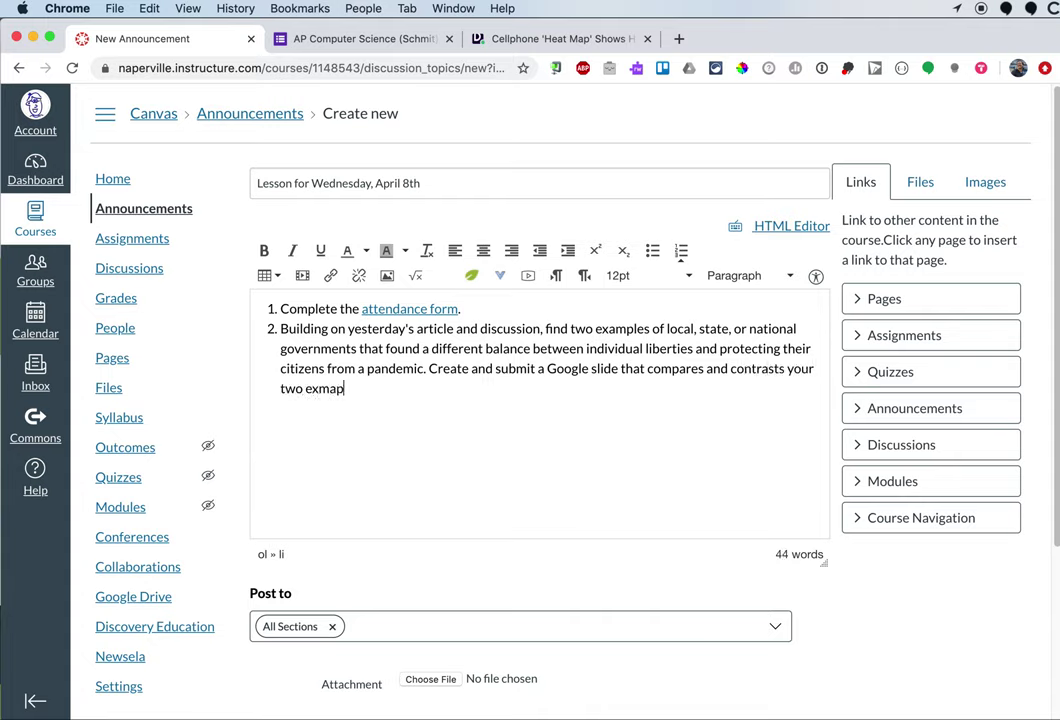
text(les)
key(alt+shift+Left)
text(examples and includes how )
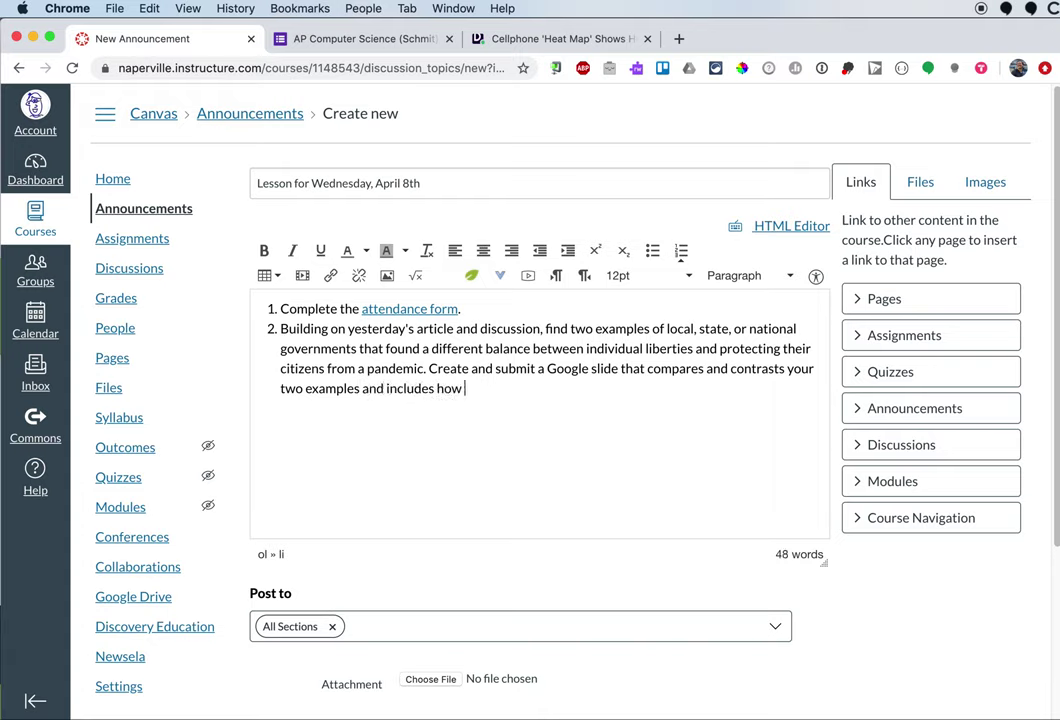
text(these government)
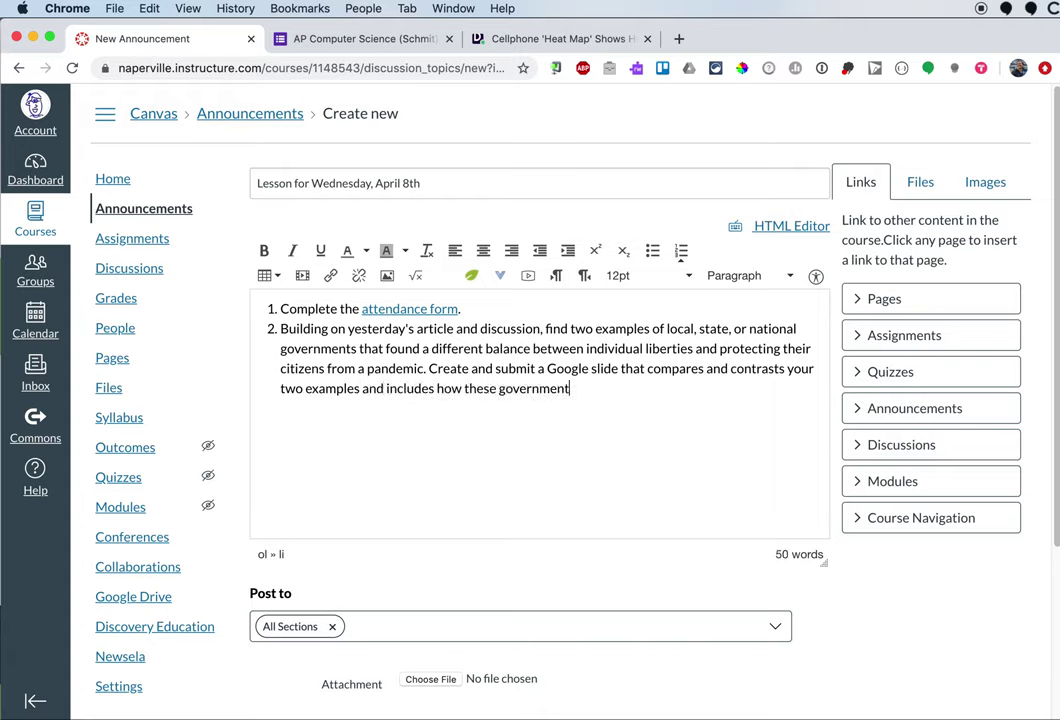
text(s justified their decisions.)
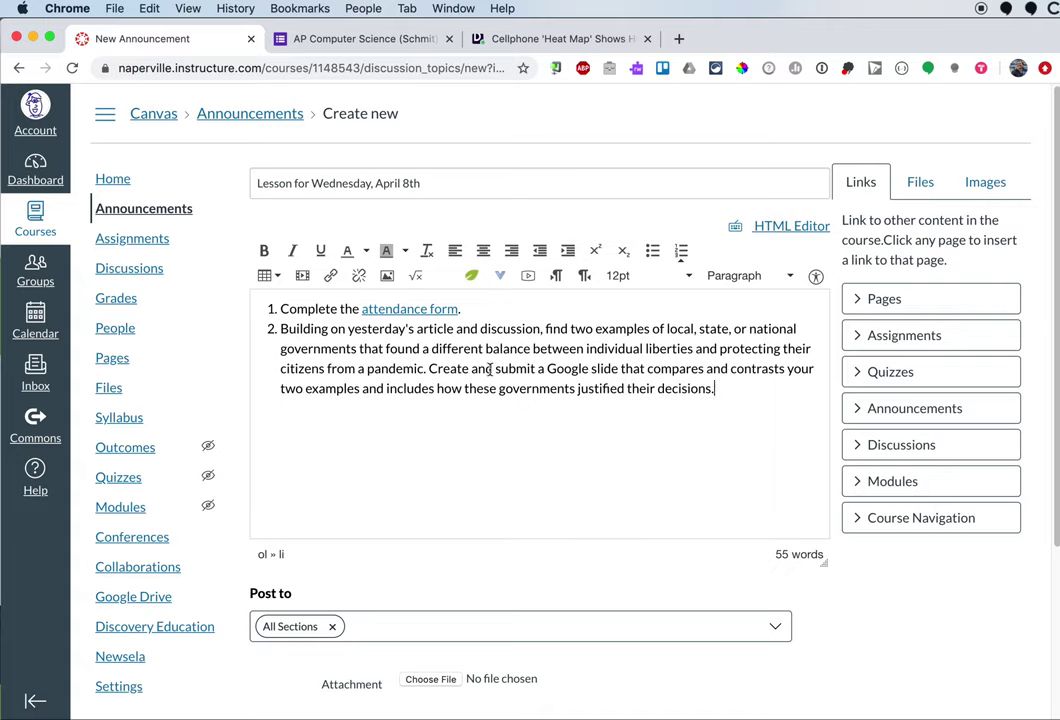
Link the phrase 'submit a Google slide' to the Individual Liberties during a Pandemic assignment
drag(495, 368, 608, 370)
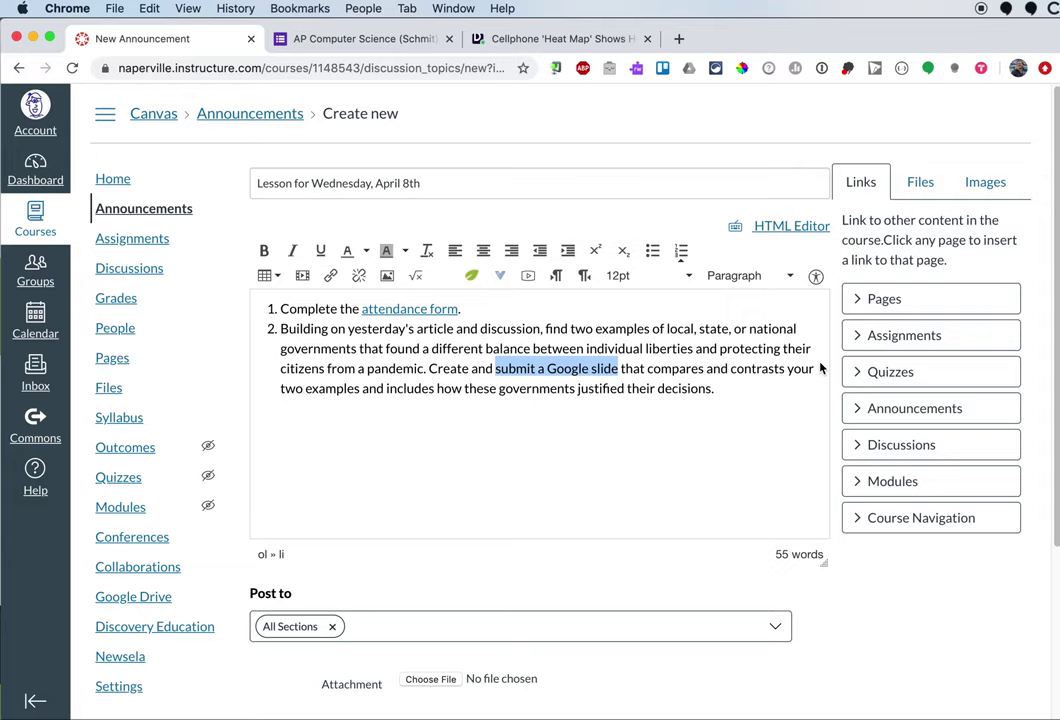
click(963, 340)
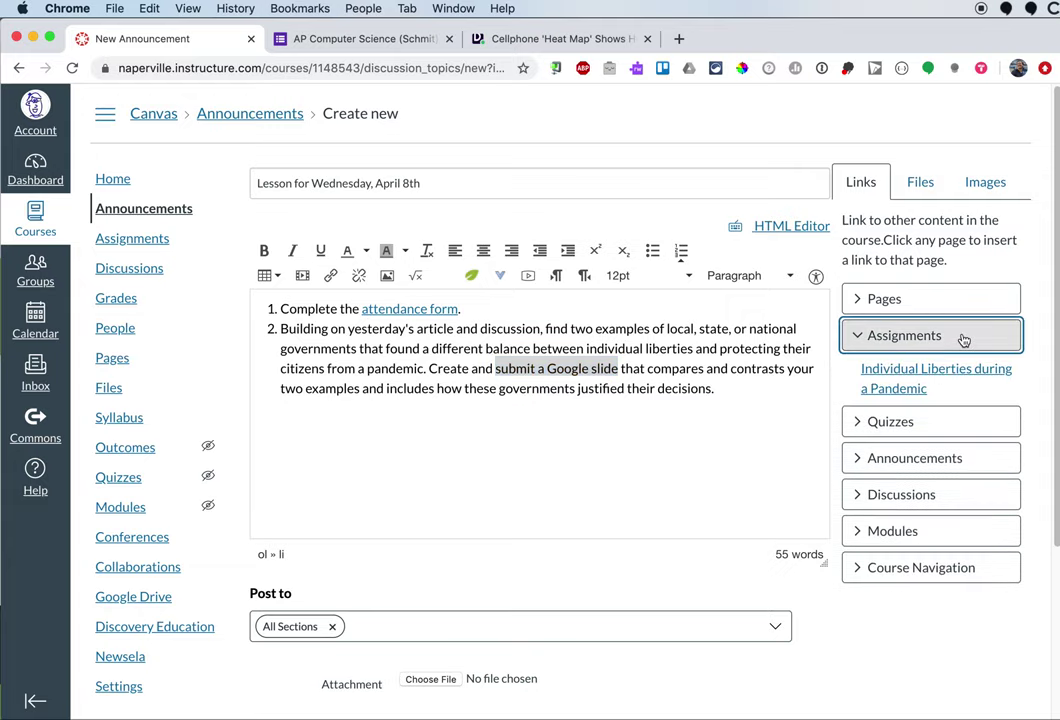
click(889, 373)
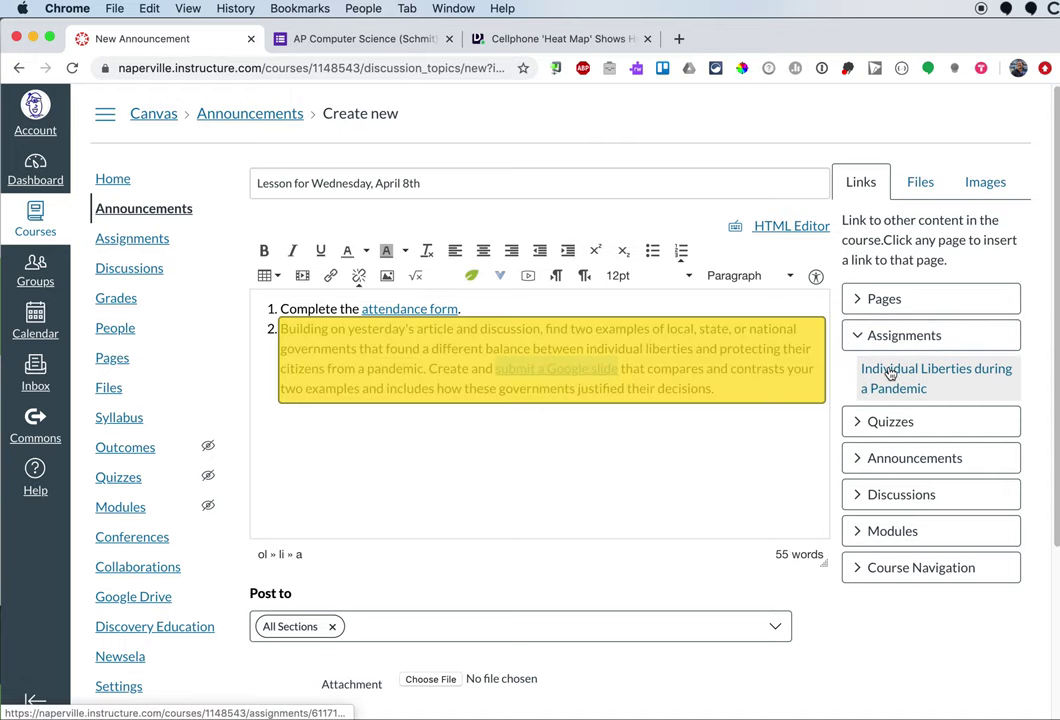
click(724, 387)
Save the announcement with Delay posting left unchecked so it posts immediately
scroll(722, 485, down, 5)
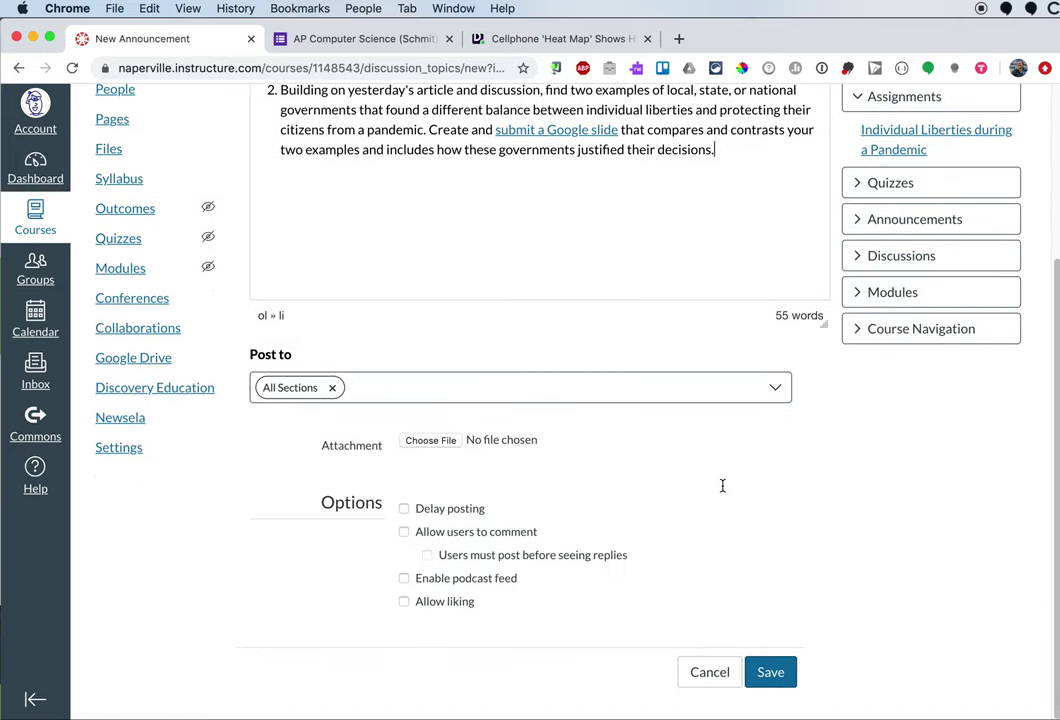
click(404, 511)
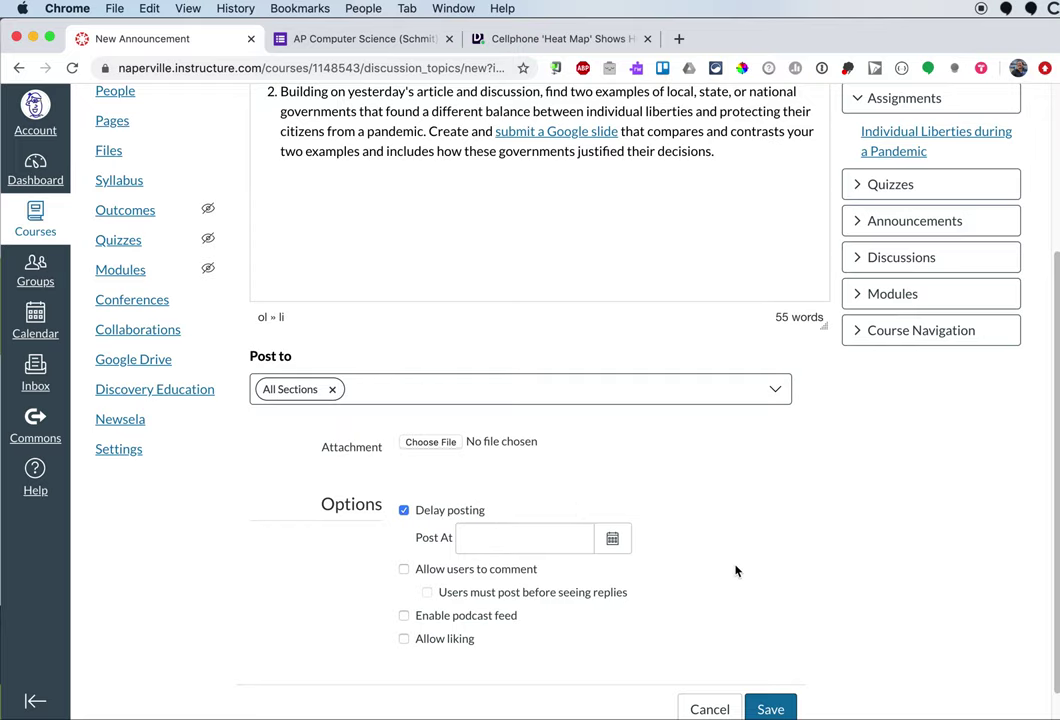
scroll(735, 570, down, 2)
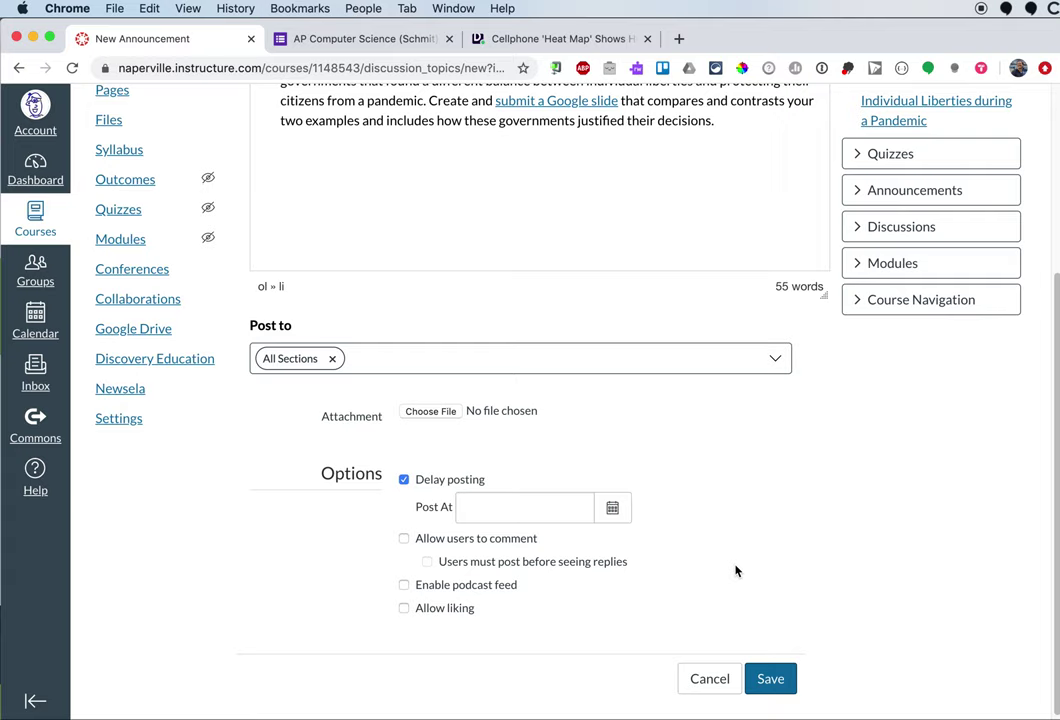
click(404, 480)
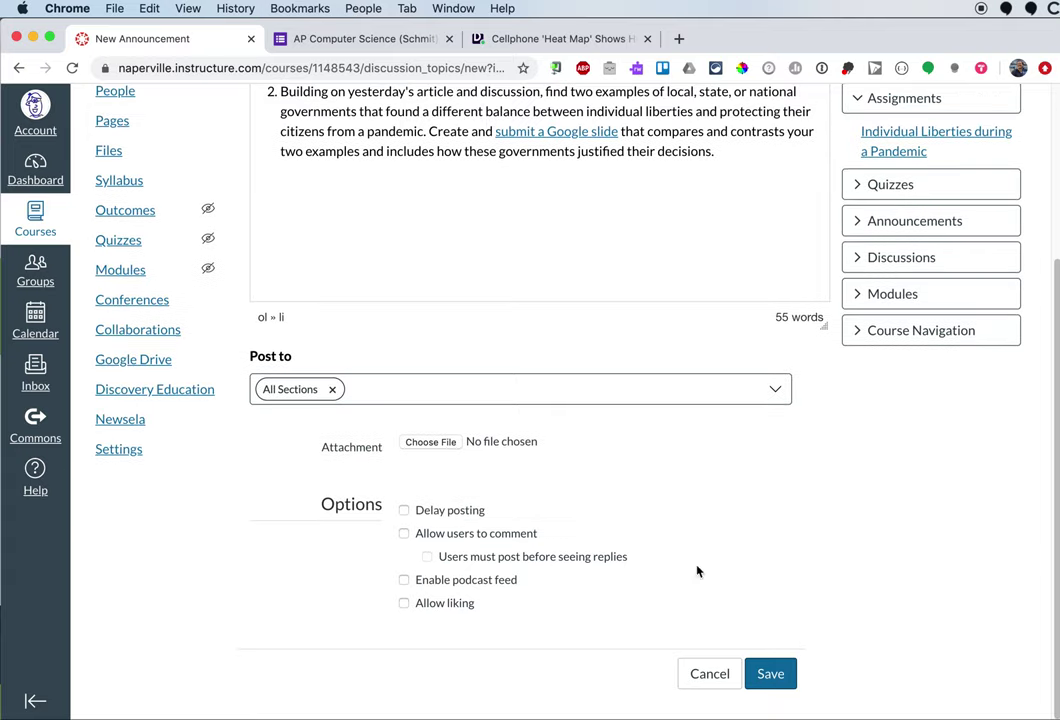
click(770, 677)
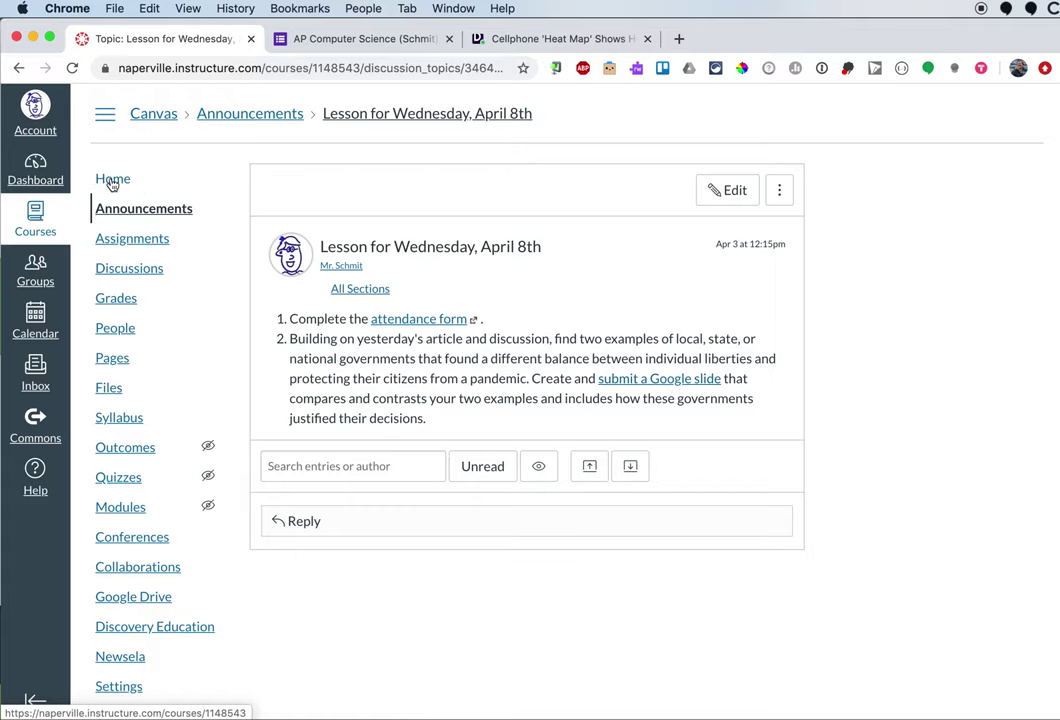
Return to the course Home page and expand the Announcements row in Recent Activity
click(112, 182)
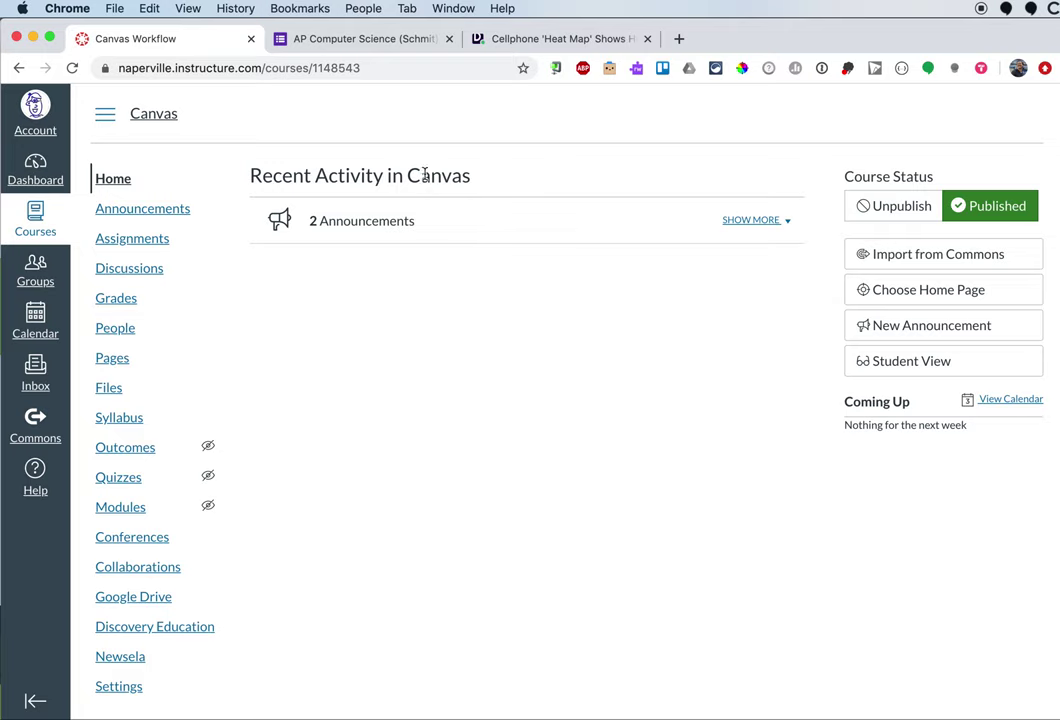
click(481, 228)
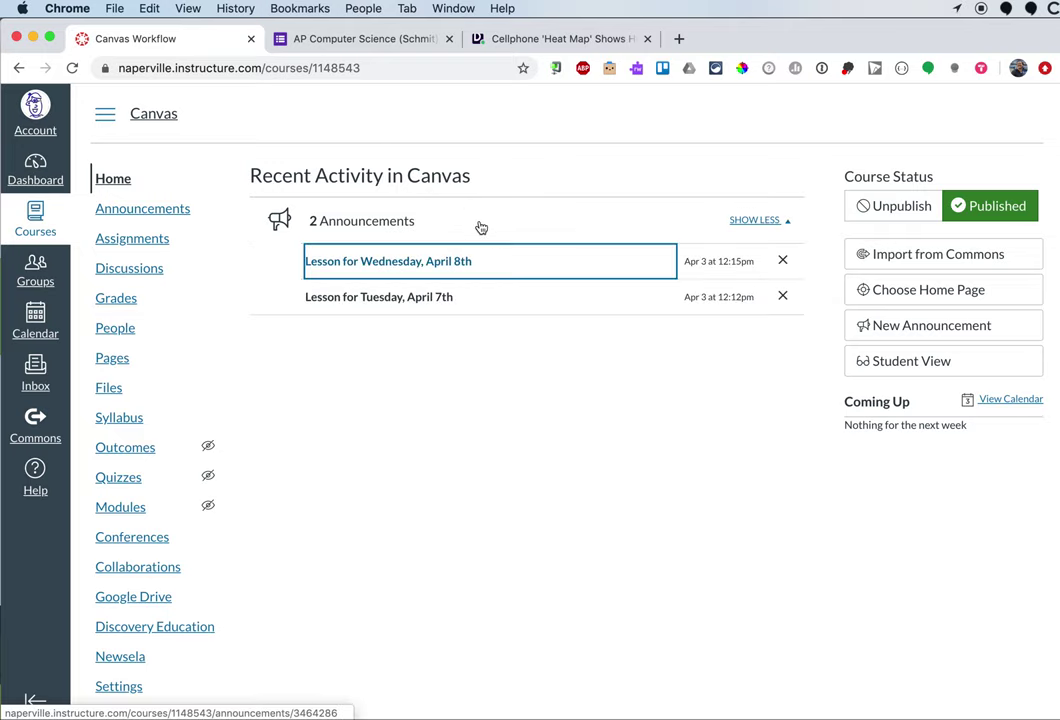